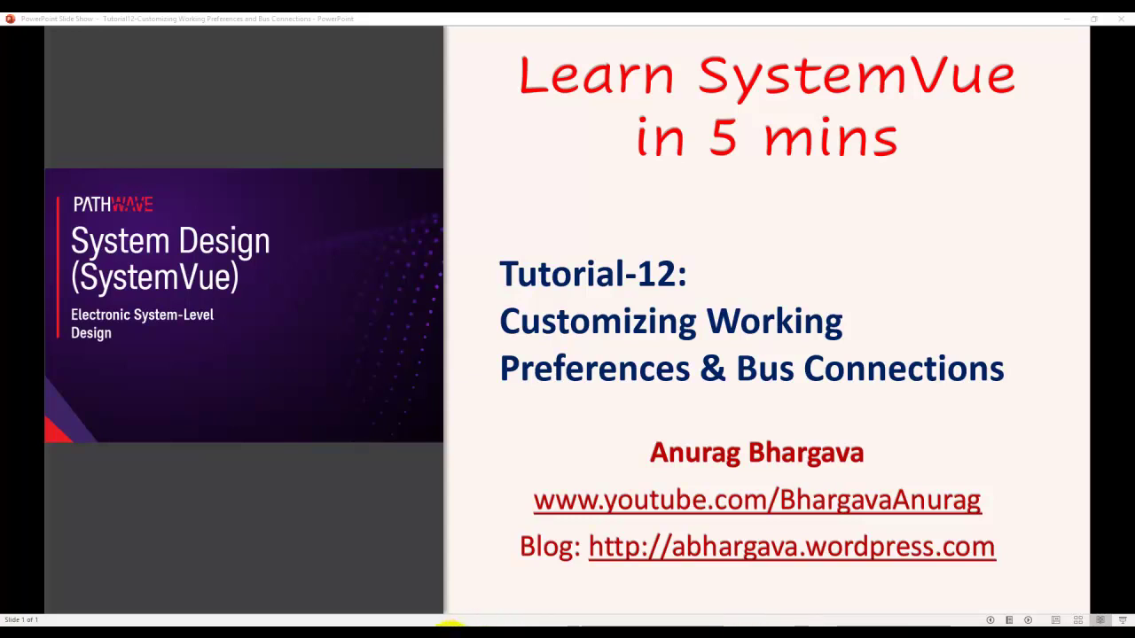
Switch from the PowerPoint slideshow to the SystemVue 2020 window showing the empty Design1 schematic
{"action": "left_click", "coordinate": [450, 625]}
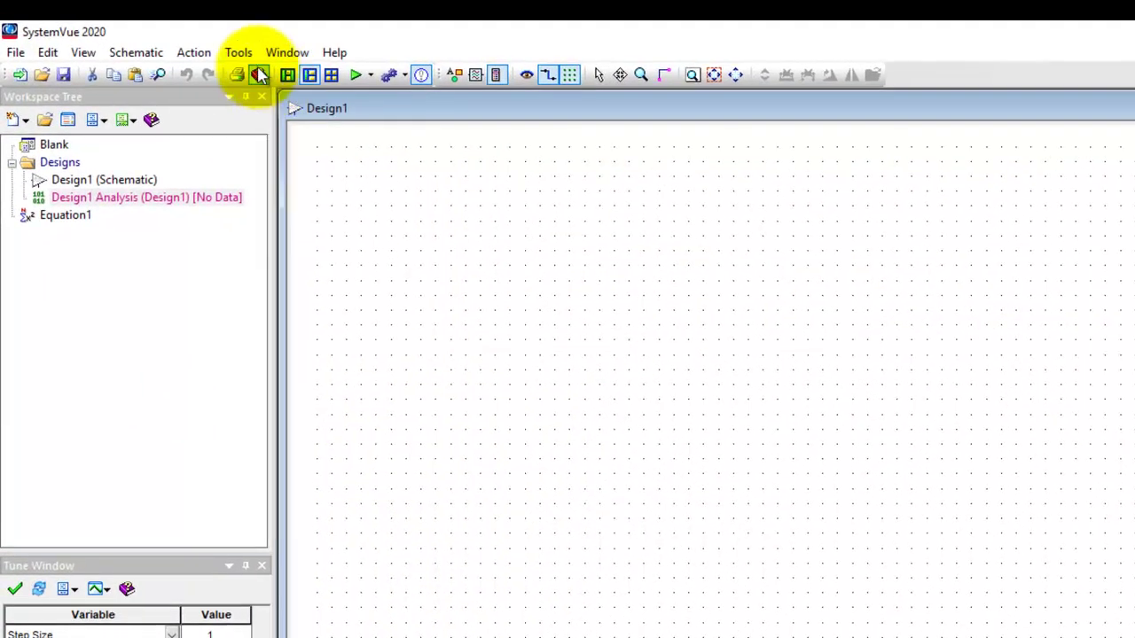
In Tools > Options, tick Allow multiple open workspaces and Never show simulation status window
{"action": "left_click", "coordinate": [240, 54]}
{"action": "mouse_move", "coordinate": [183, 64]}
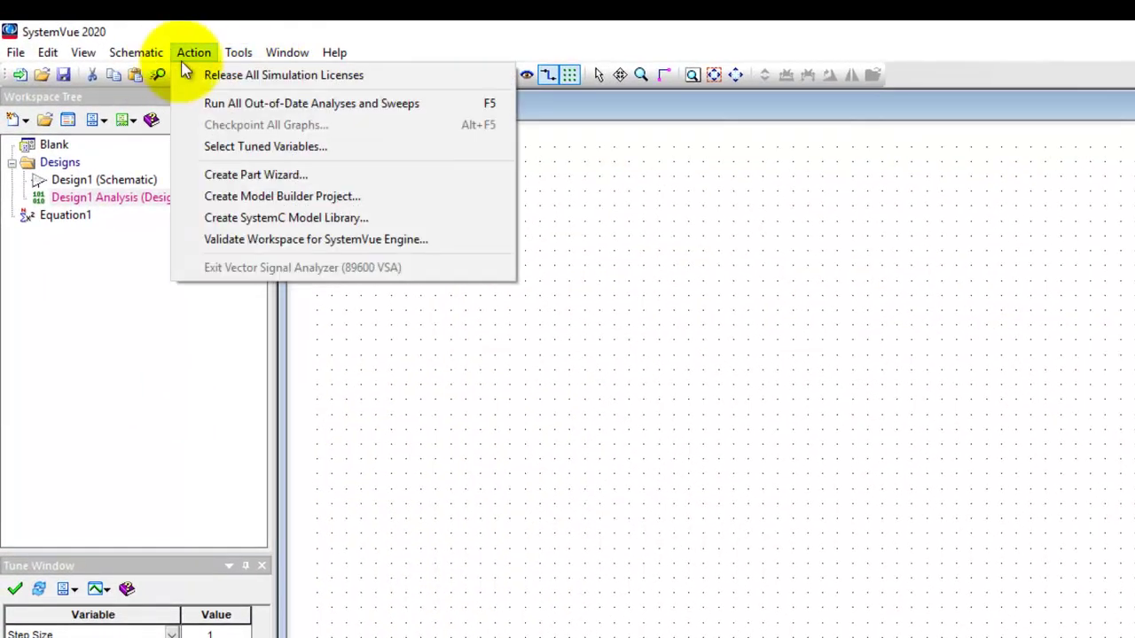
{"action": "mouse_move", "coordinate": [235, 58]}
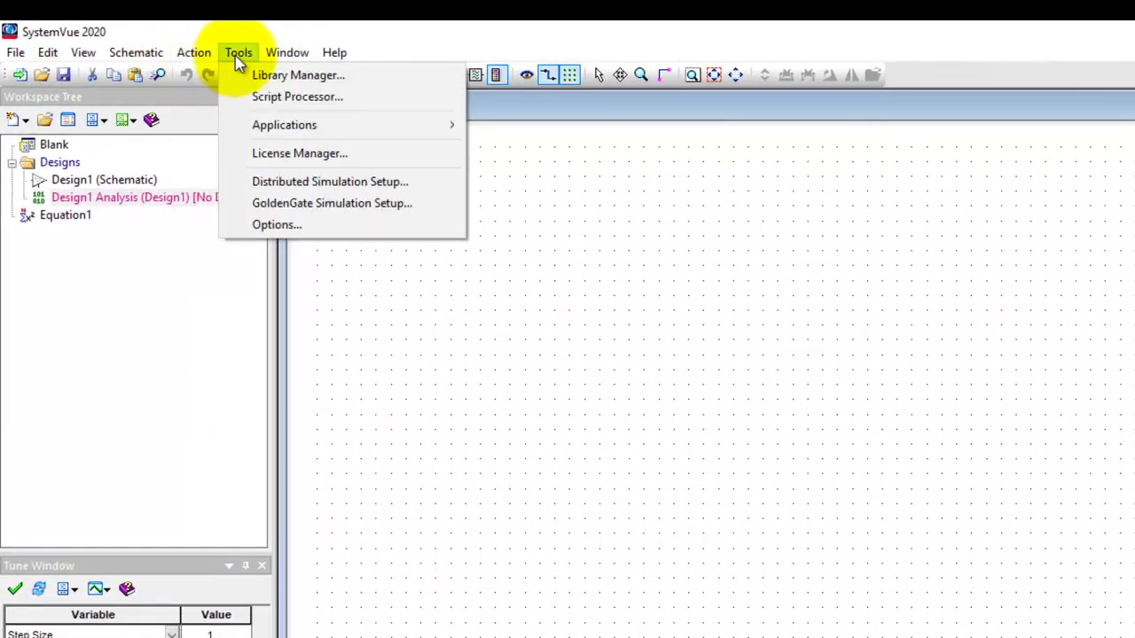
{"action": "left_click", "coordinate": [296, 232]}
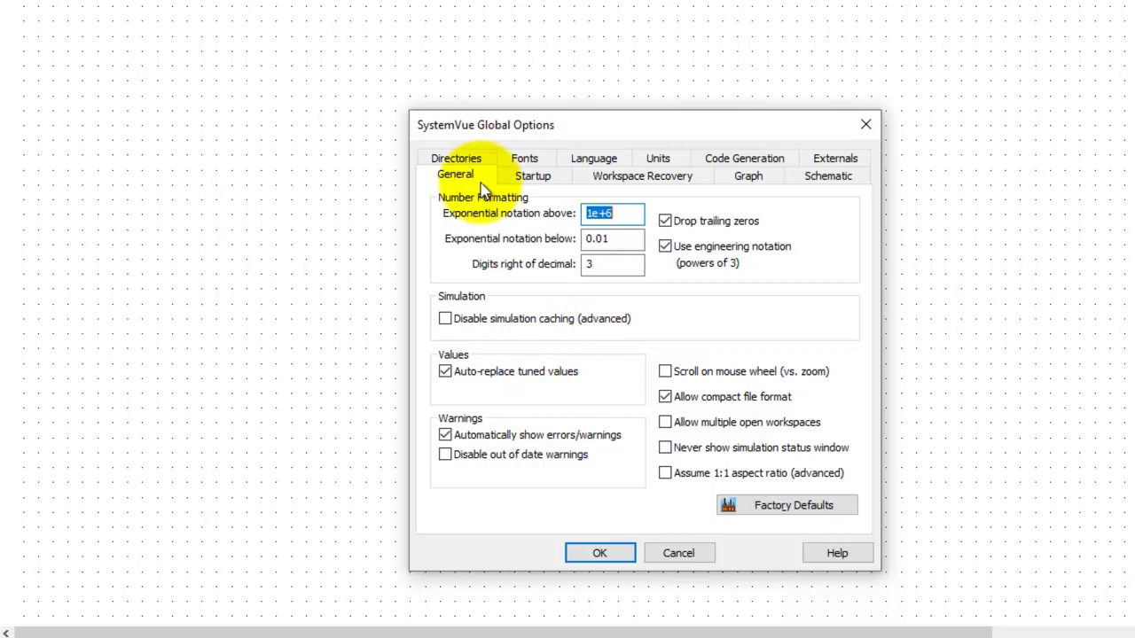
{"action": "left_click", "coordinate": [681, 427]}
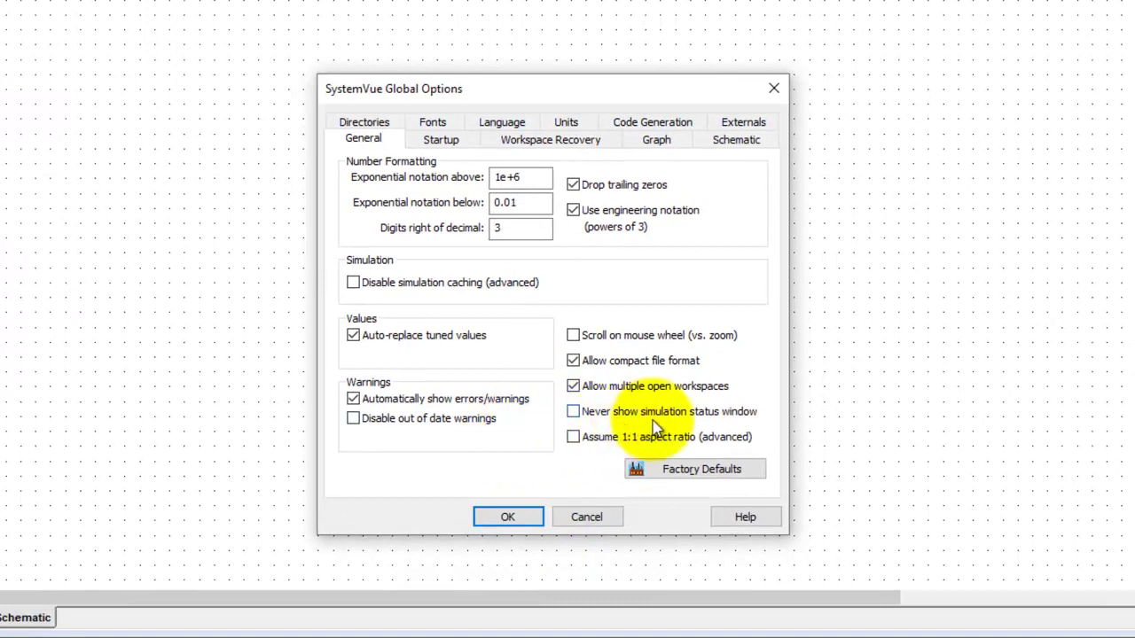
{"action": "left_click", "coordinate": [606, 417]}
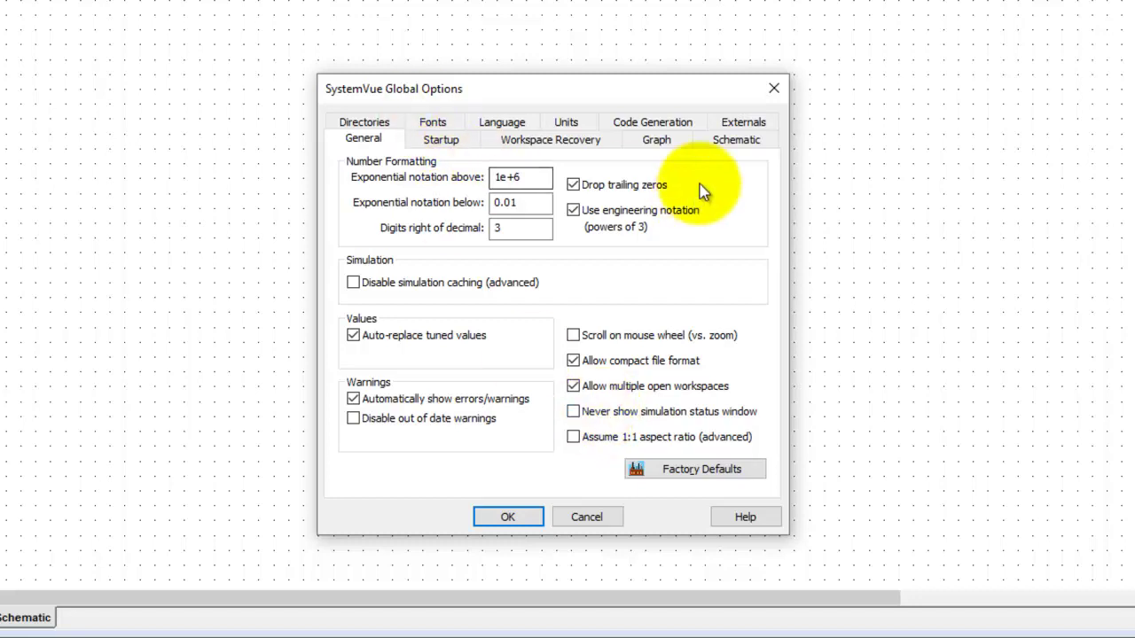
Review the Schematic and Graph preference tabs in Global Options
{"action": "left_click", "coordinate": [721, 148]}
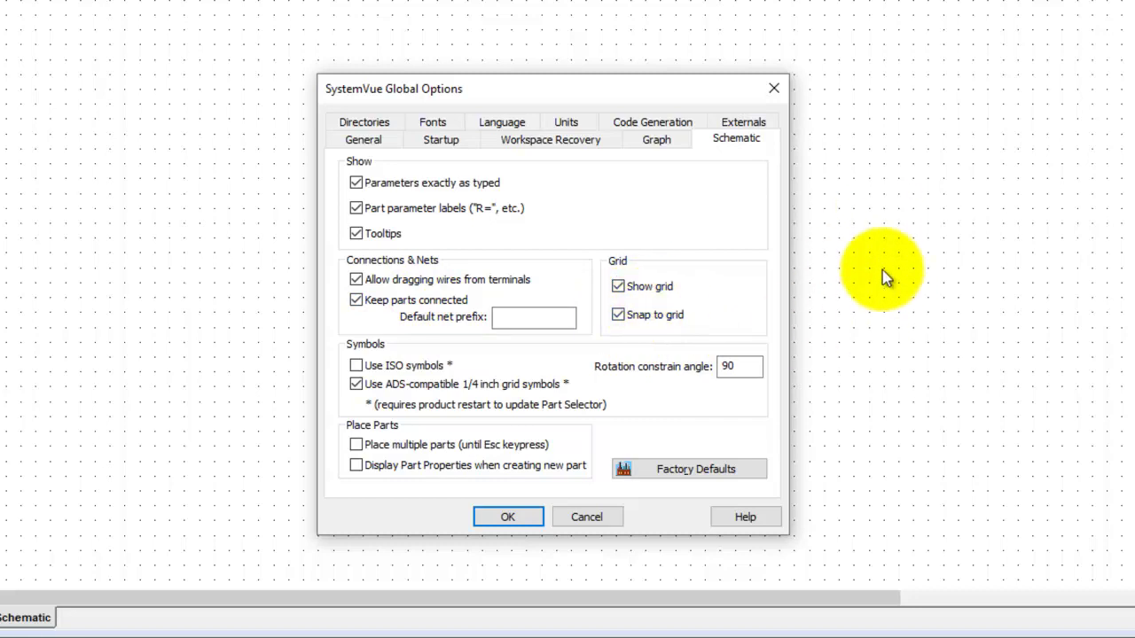
{"action": "left_click", "coordinate": [662, 145]}
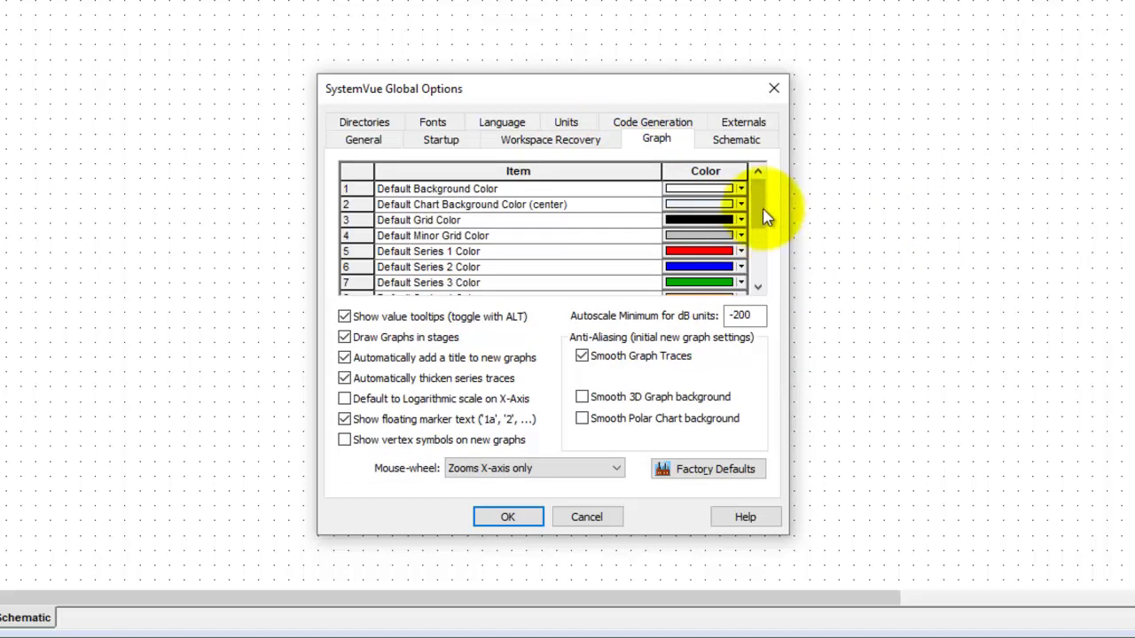
{"action": "left_click_drag", "start_coordinate": [761, 212], "coordinate": [755, 175]}
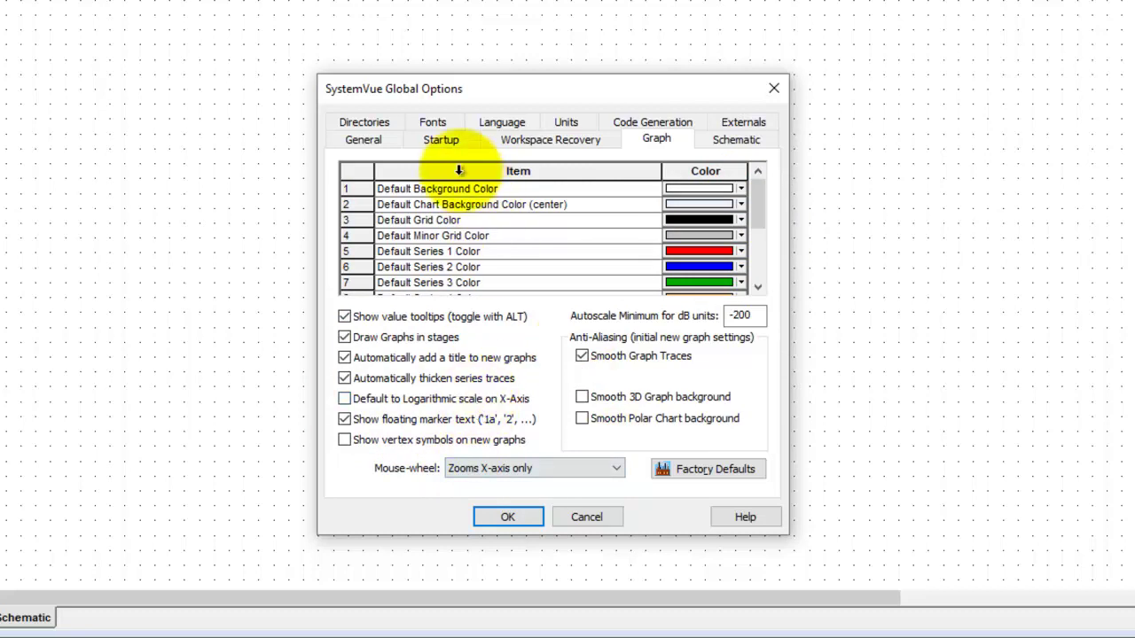
Check the default Dataset, Graph and Schematic fonts, then cancel Global Options
{"action": "left_click", "coordinate": [433, 126]}
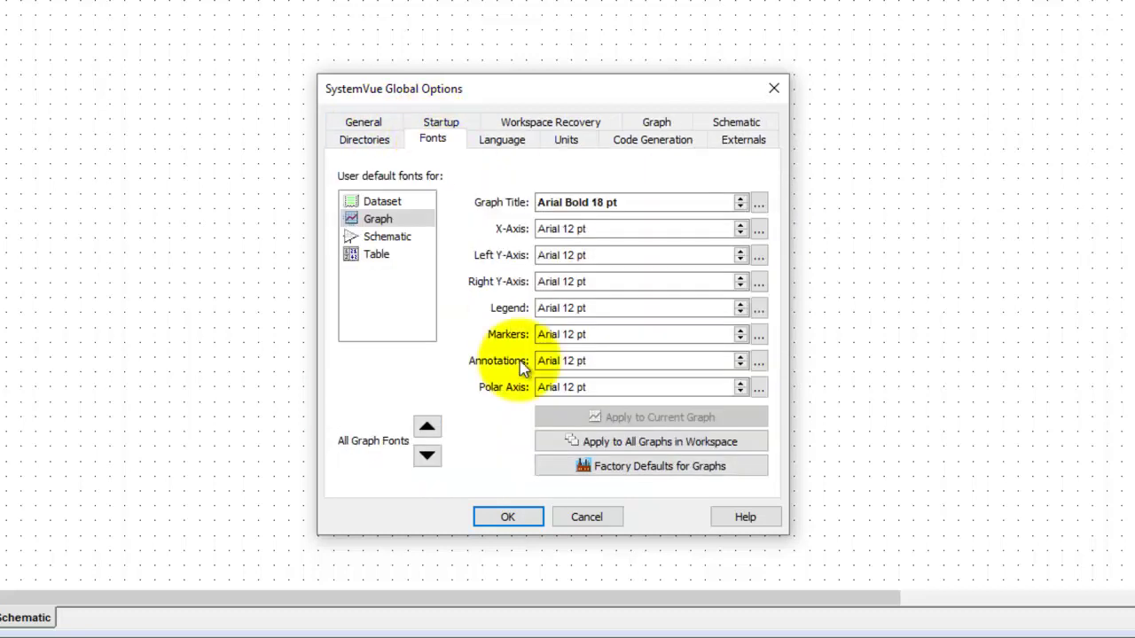
{"action": "left_click", "coordinate": [383, 203]}
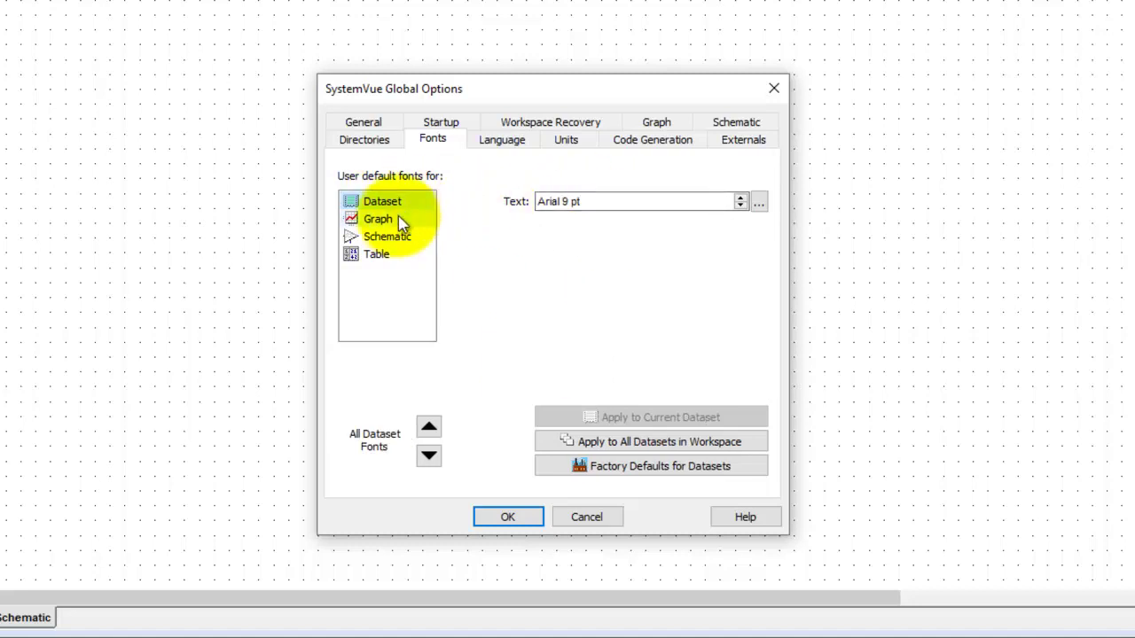
{"action": "left_click", "coordinate": [399, 218]}
{"action": "left_click", "coordinate": [409, 240]}
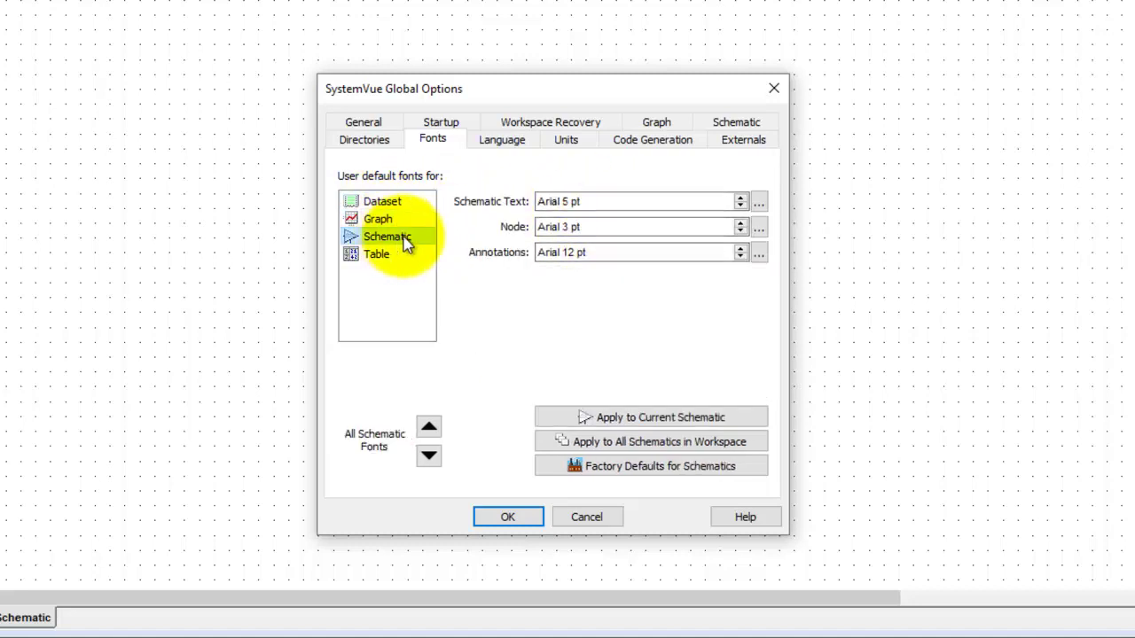
{"action": "left_click", "coordinate": [594, 518]}
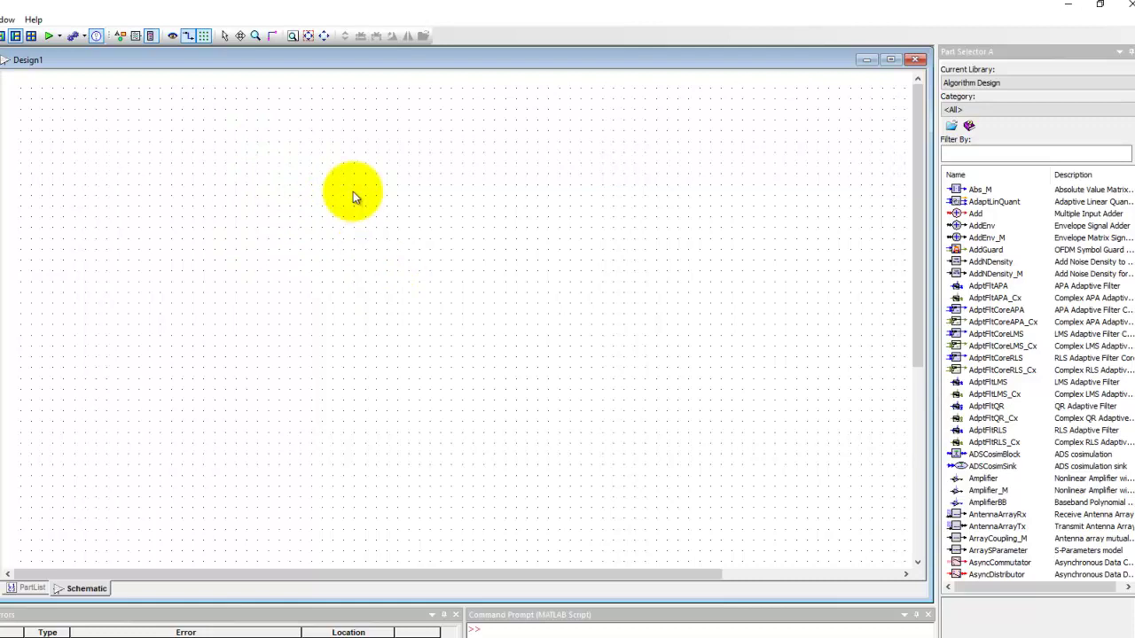
Place an Add block with a MATLAB Script block below it
{"action": "left_click", "coordinate": [430, 173]}
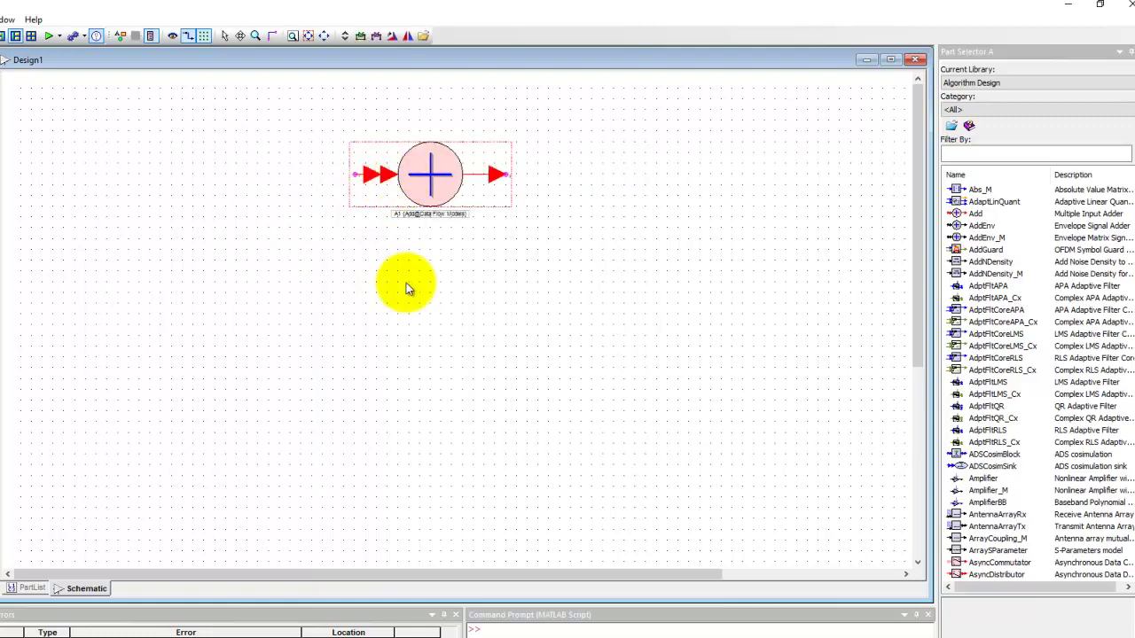
{"action": "left_click", "coordinate": [449, 302]}
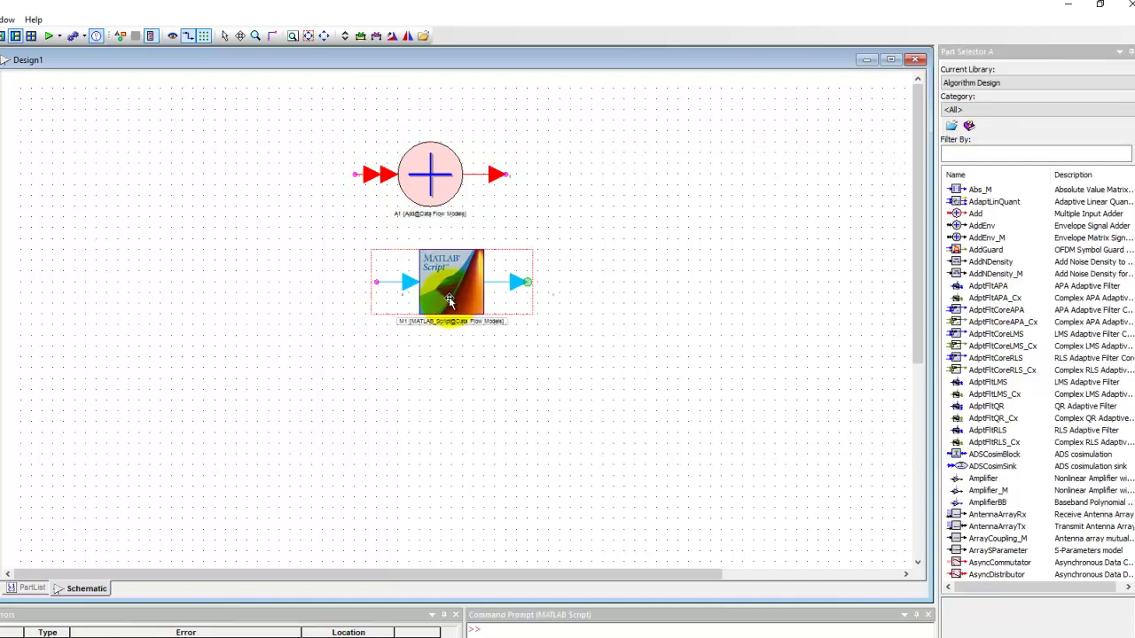
{"action": "left_click_drag", "start_coordinate": [450, 301], "coordinate": [437, 313]}
Set the MATLAB Script block M1's input and output ports to MultiPort
{"action": "double_click", "coordinate": [436, 313]}
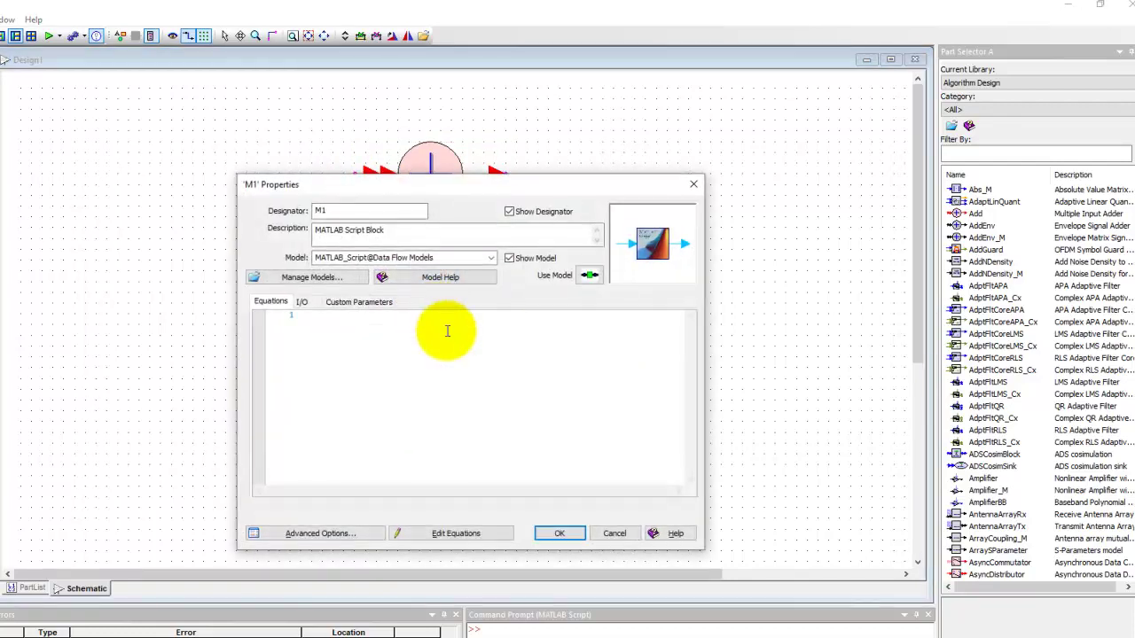
{"action": "left_click", "coordinate": [301, 302]}
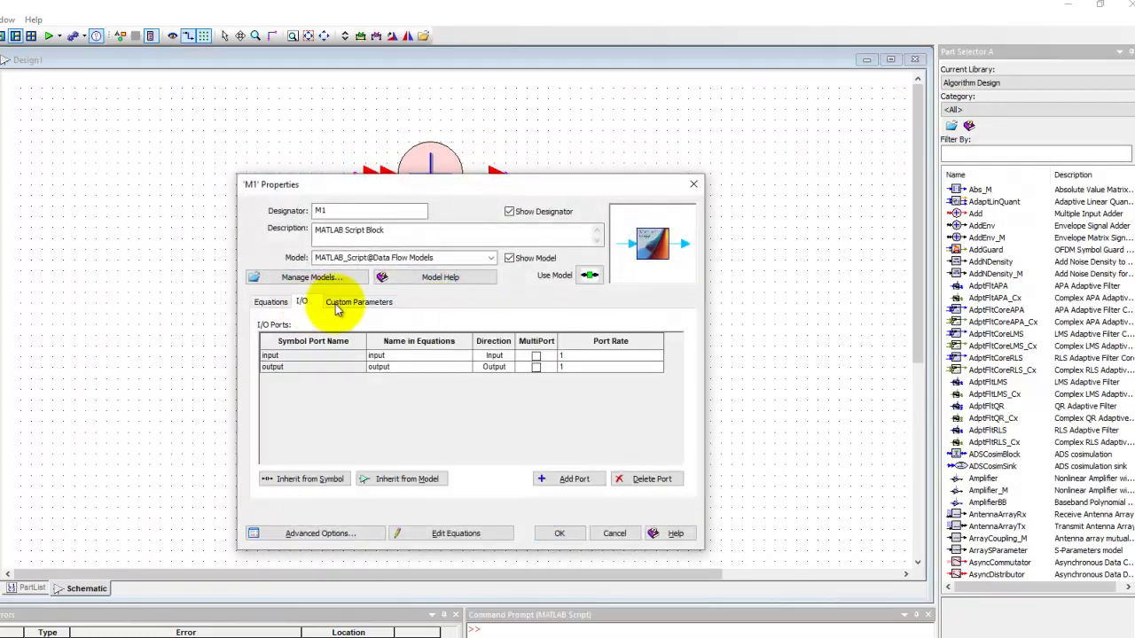
{"action": "left_click", "coordinate": [536, 368]}
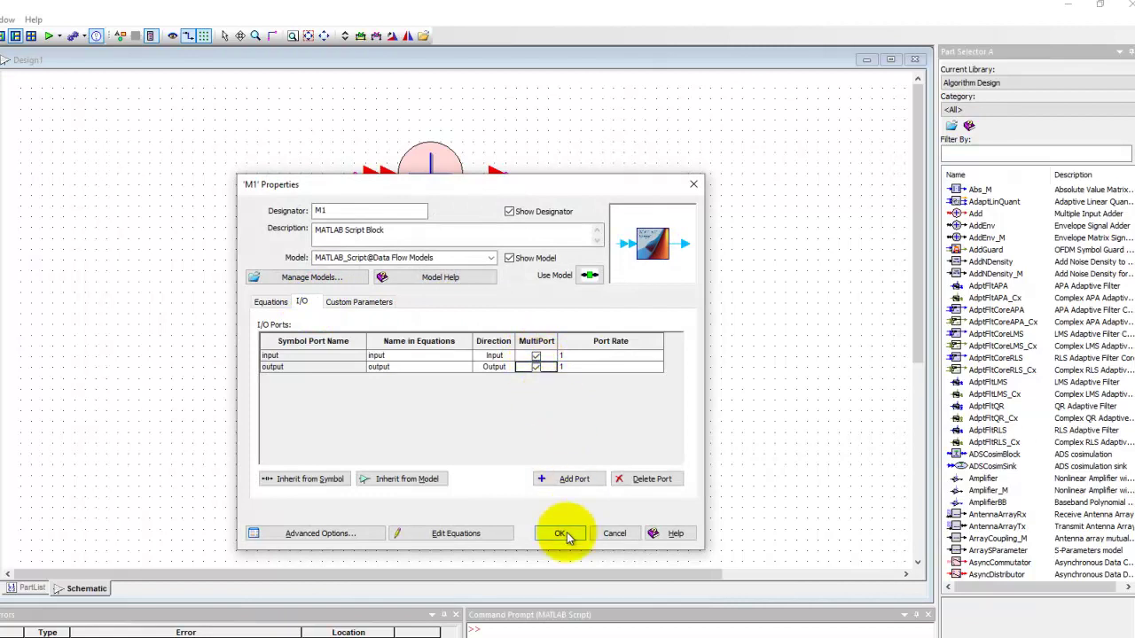
{"action": "left_click", "coordinate": [559, 533]}
Move the script block down and place Const sources C1 and C2 at left
{"action": "left_click_drag", "start_coordinate": [426, 281], "coordinate": [427, 389]}
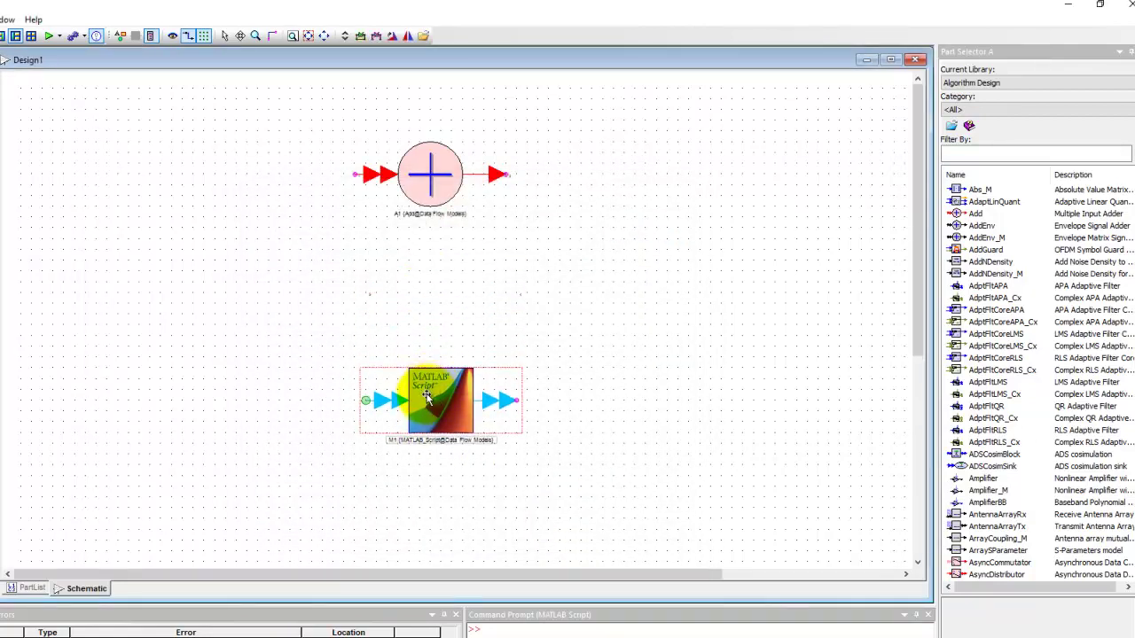
{"action": "left_click", "coordinate": [161, 130]}
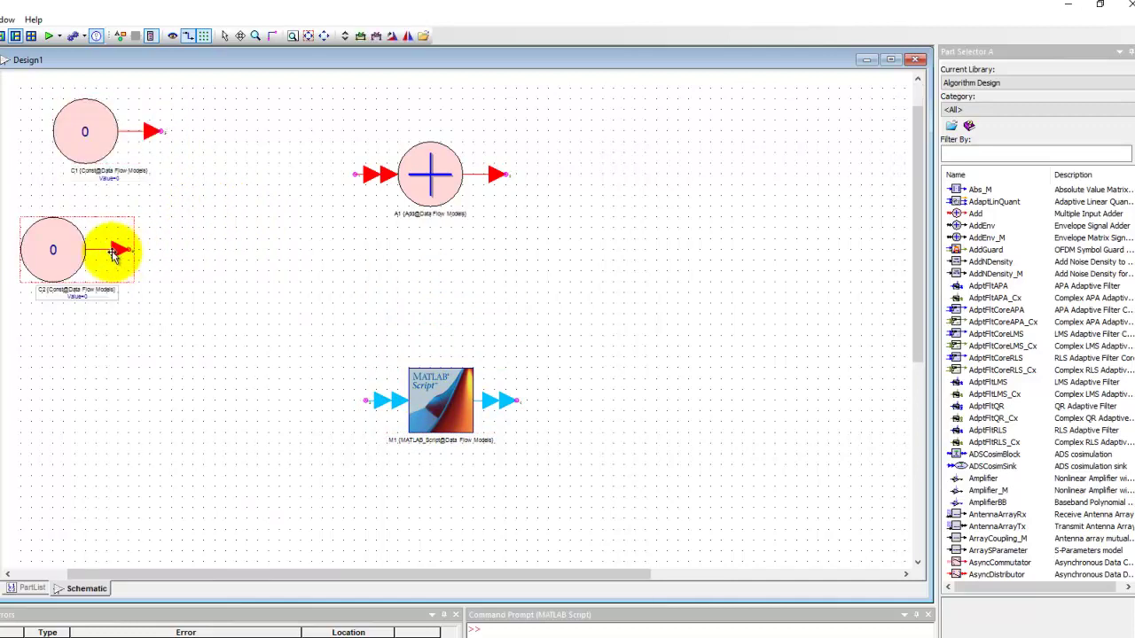
{"action": "left_click", "coordinate": [214, 260]}
{"action": "left_click_drag", "start_coordinate": [105, 146], "coordinate": [169, 147]}
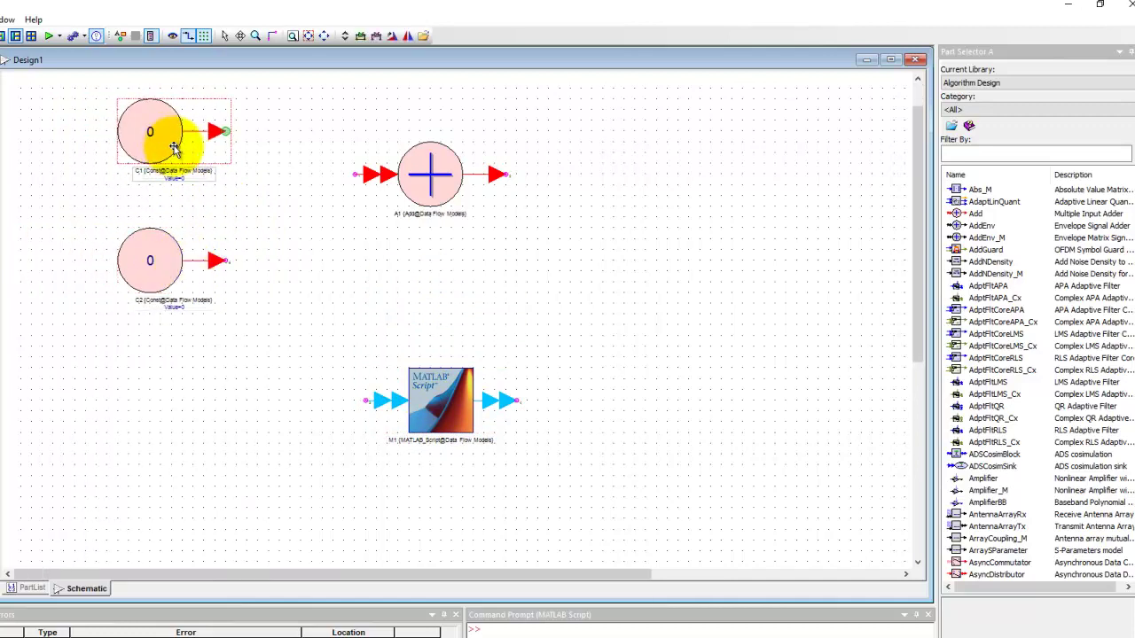
Wire C1 and C2 outputs into A1's input and check the net tooltip
{"action": "left_click", "coordinate": [225, 131]}
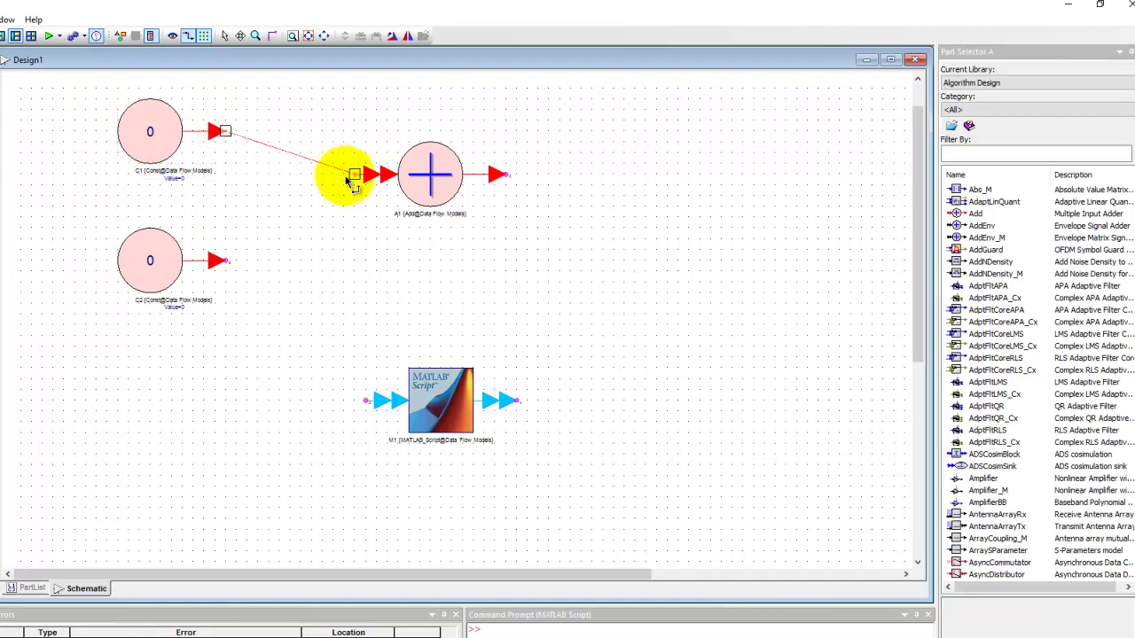
{"action": "left_click", "coordinate": [354, 174]}
{"action": "left_click", "coordinate": [225, 260]}
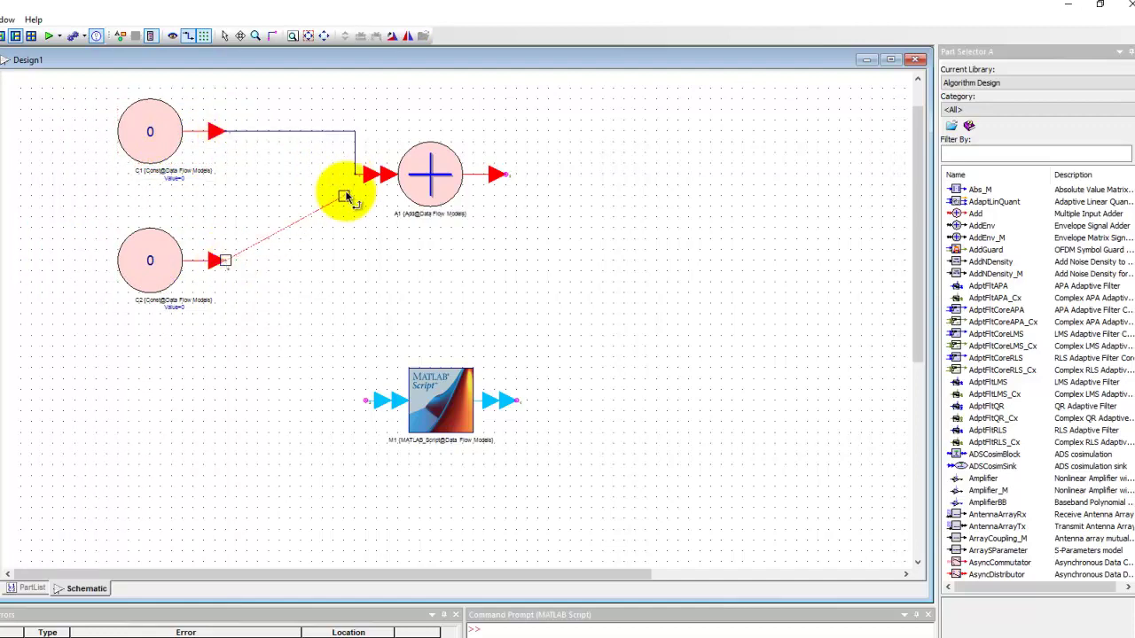
{"action": "left_click", "coordinate": [355, 174]}
{"action": "left_click", "coordinate": [294, 241]}
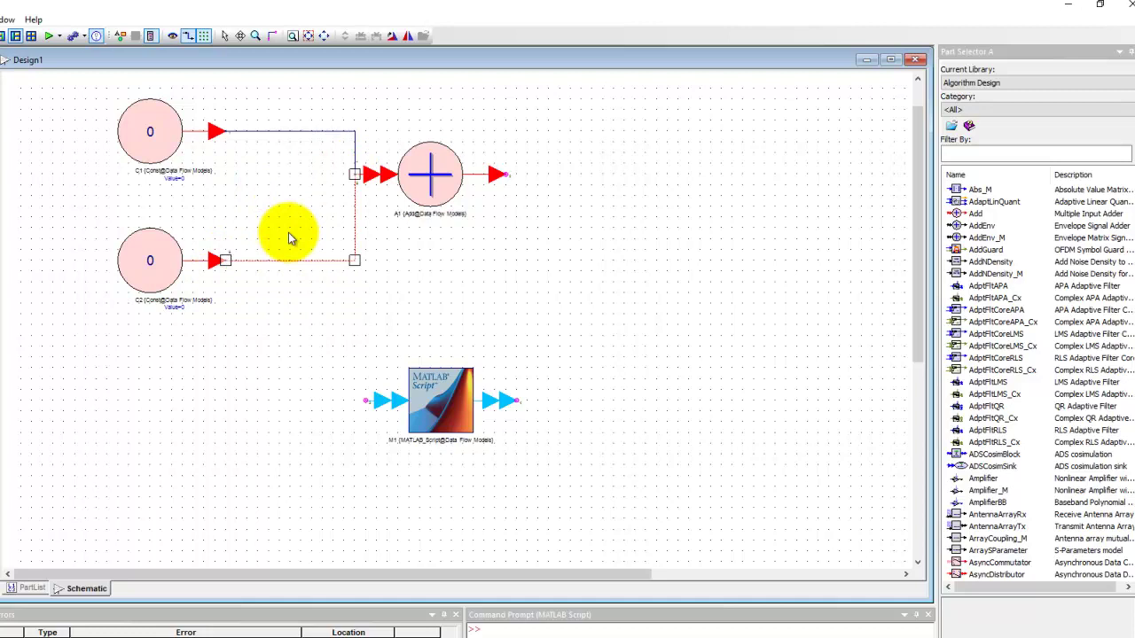
{"action": "mouse_move", "coordinate": [241, 132]}
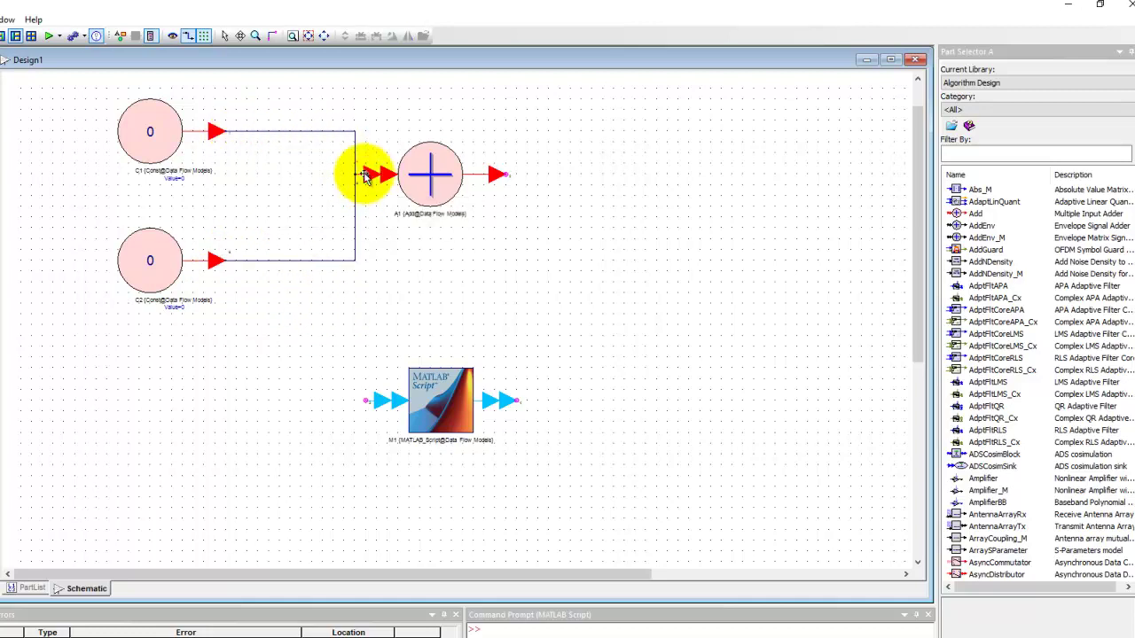
{"action": "scroll", "coordinate": [354, 184], "scroll_direction": "up", "scroll_amount": 2}
{"action": "scroll", "coordinate": [459, 307], "scroll_direction": "up", "scroll_amount": 2}
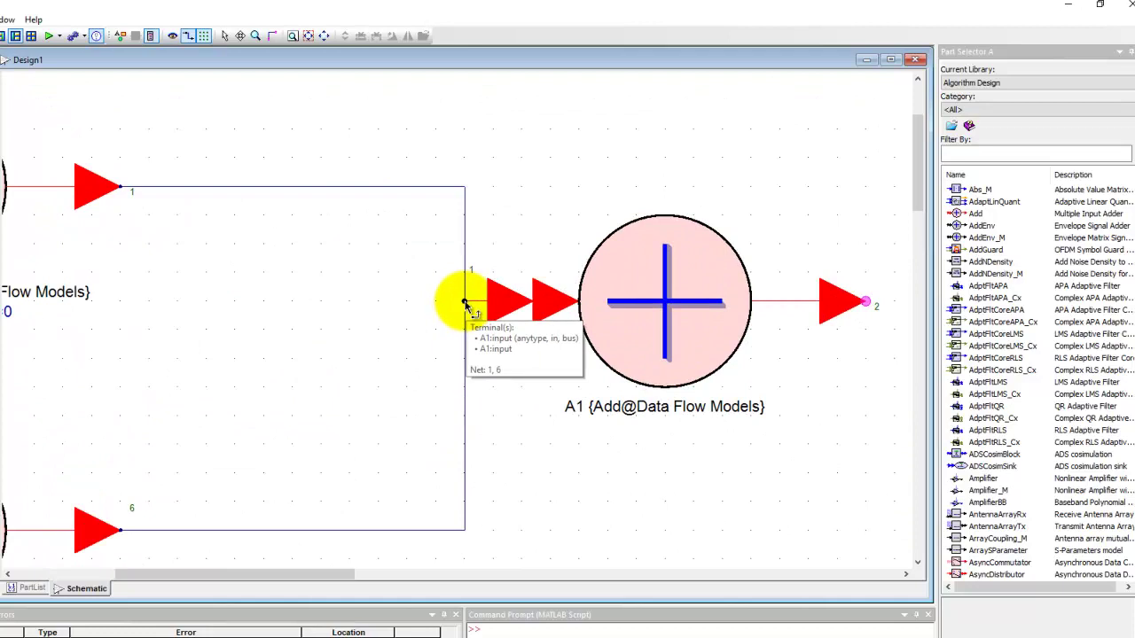
{"action": "scroll", "coordinate": [554, 341], "scroll_direction": "down", "scroll_amount": 3}
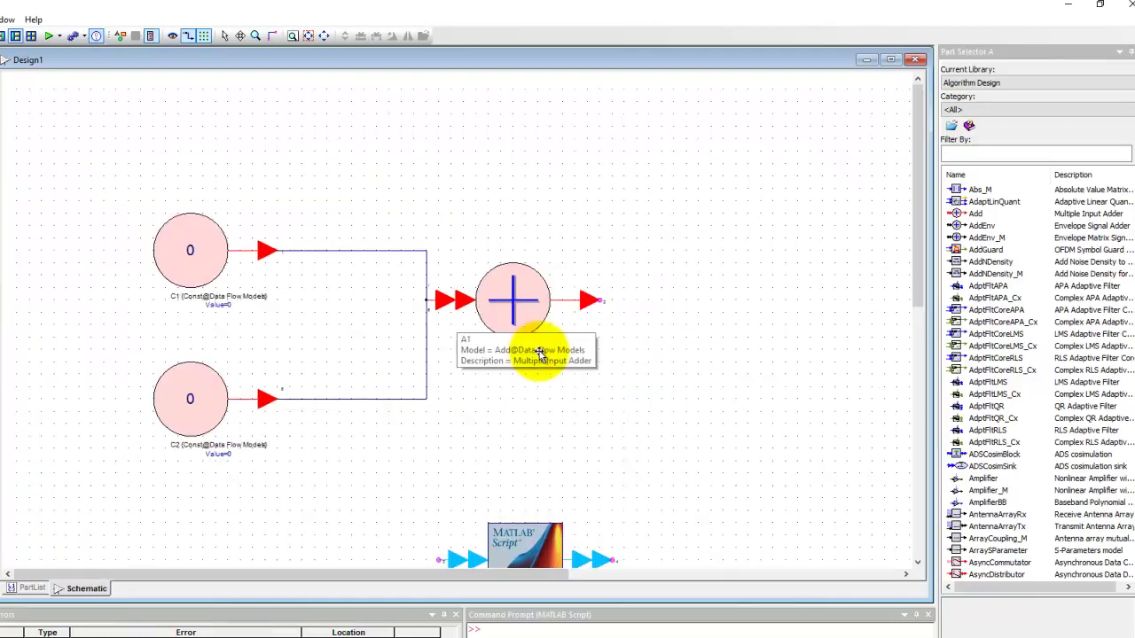
Copy C1 and C2 and paste two duplicate pairs onto the schematic
{"action": "scroll", "coordinate": [375, 299], "scroll_direction": "down", "scroll_amount": 3}
{"action": "left_click_drag", "start_coordinate": [290, 237], "coordinate": [441, 457]}
{"action": "key", "text": "ctrl+c"}
{"action": "key", "text": "ctrl+v"}
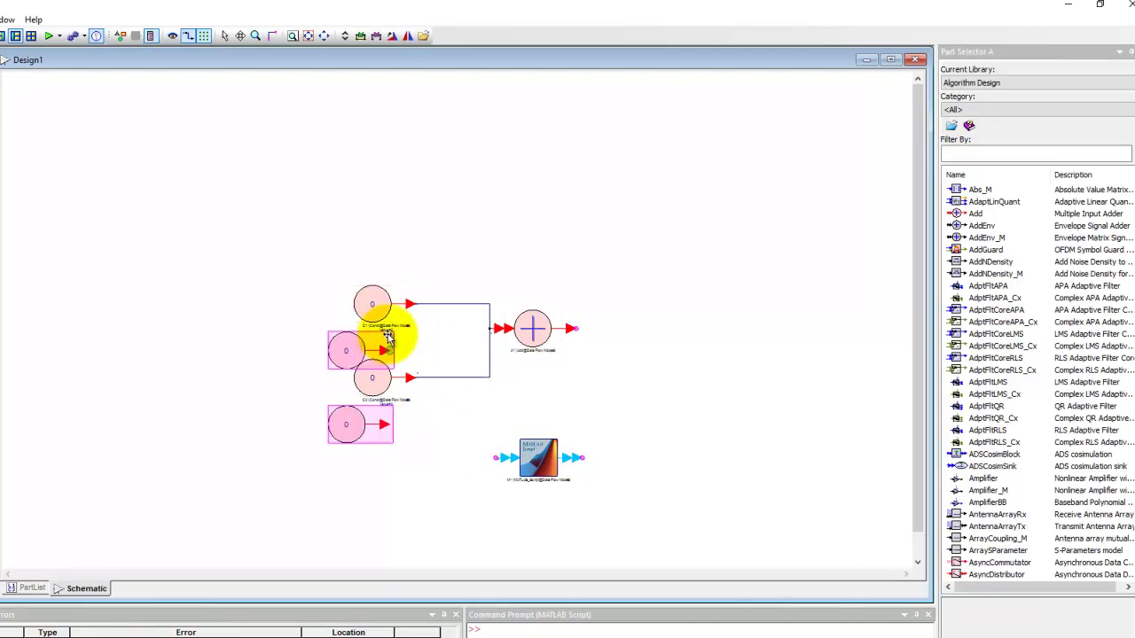
{"action": "left_click", "coordinate": [419, 174]}
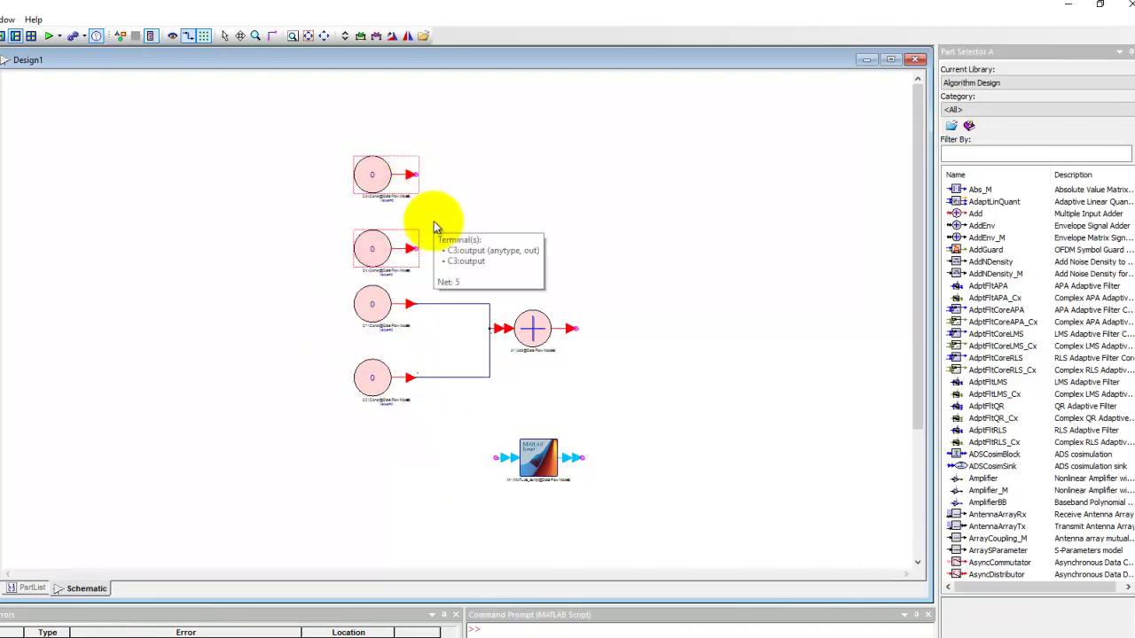
{"action": "key", "text": "ctrl+v"}
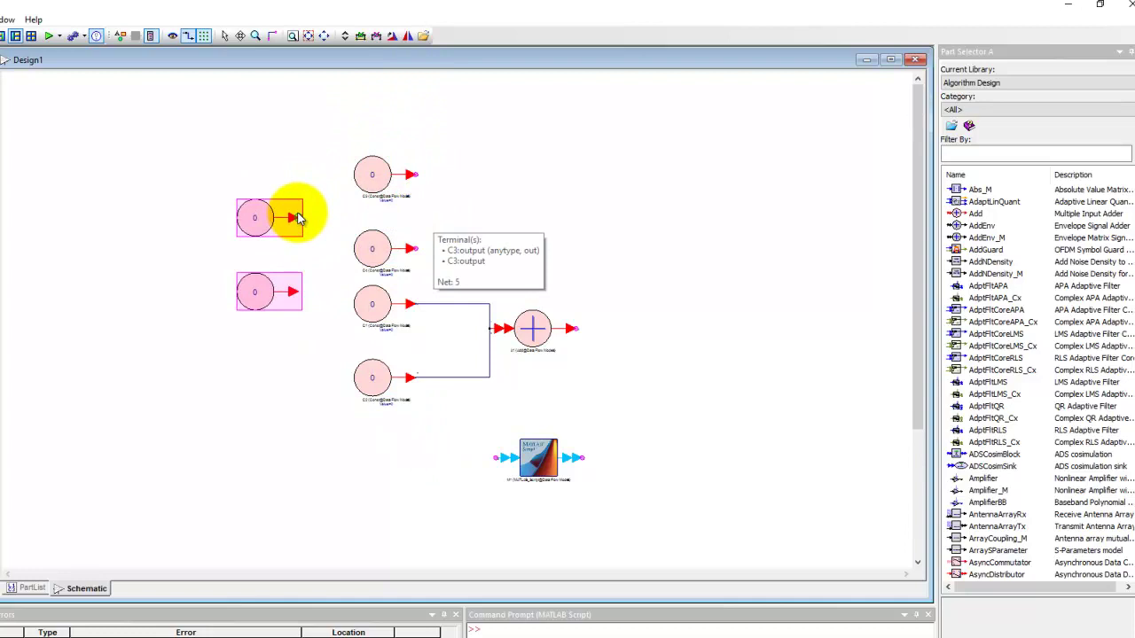
{"action": "left_click", "coordinate": [300, 219]}
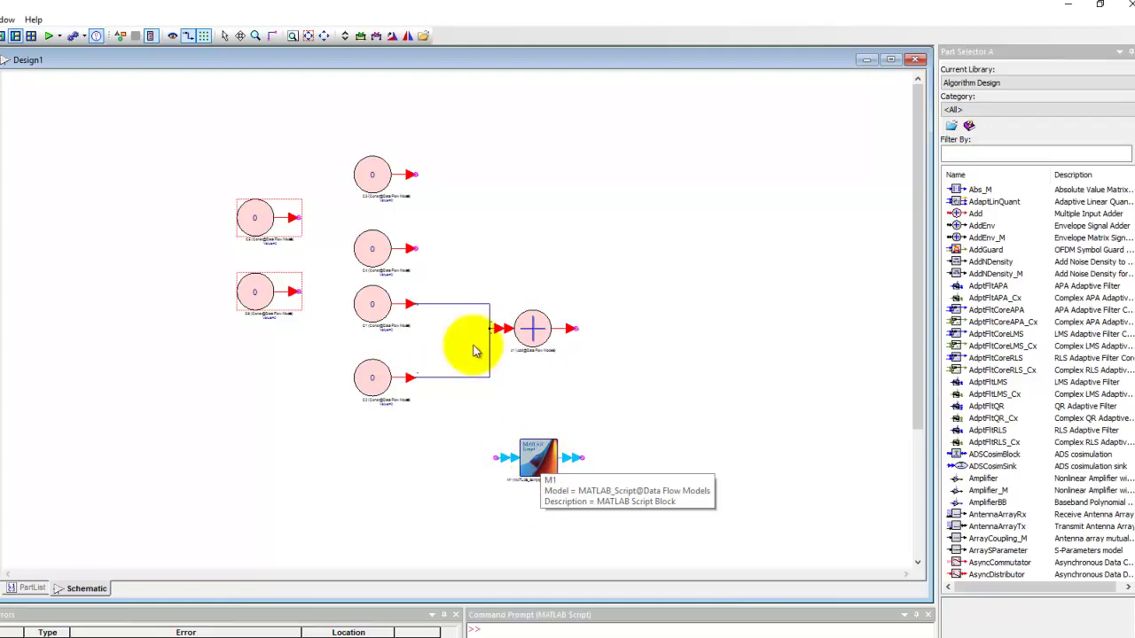
Delete the wires from C1 and C2 to the Add block
{"action": "scroll", "coordinate": [466, 309], "scroll_direction": "up", "scroll_amount": 2}
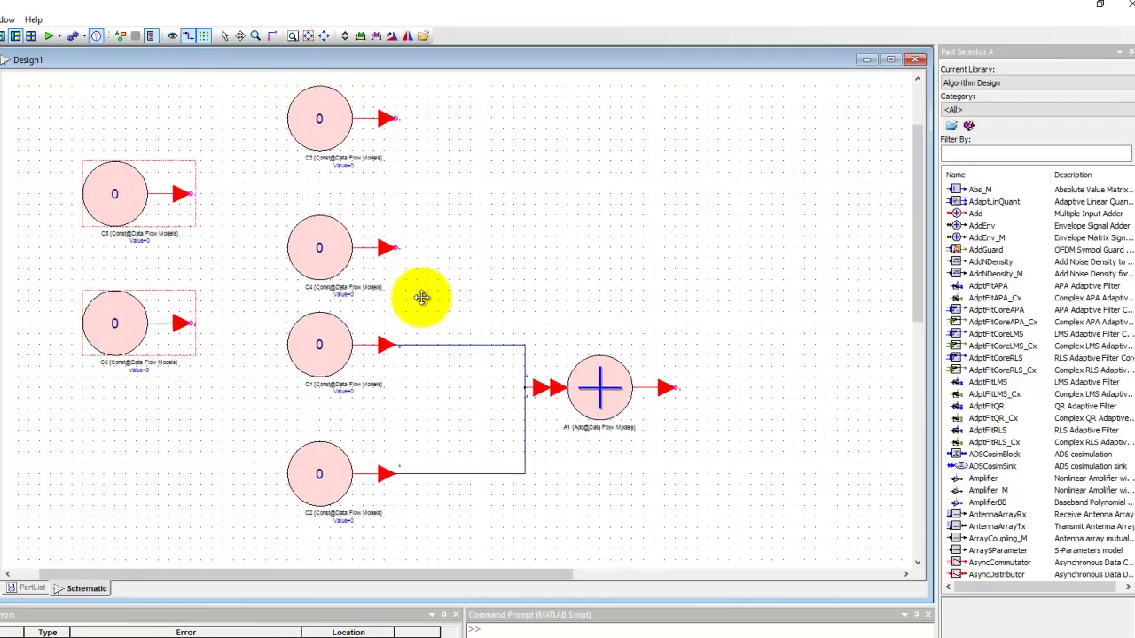
{"action": "right_click", "coordinate": [452, 301]}
{"action": "left_click", "coordinate": [426, 317]}
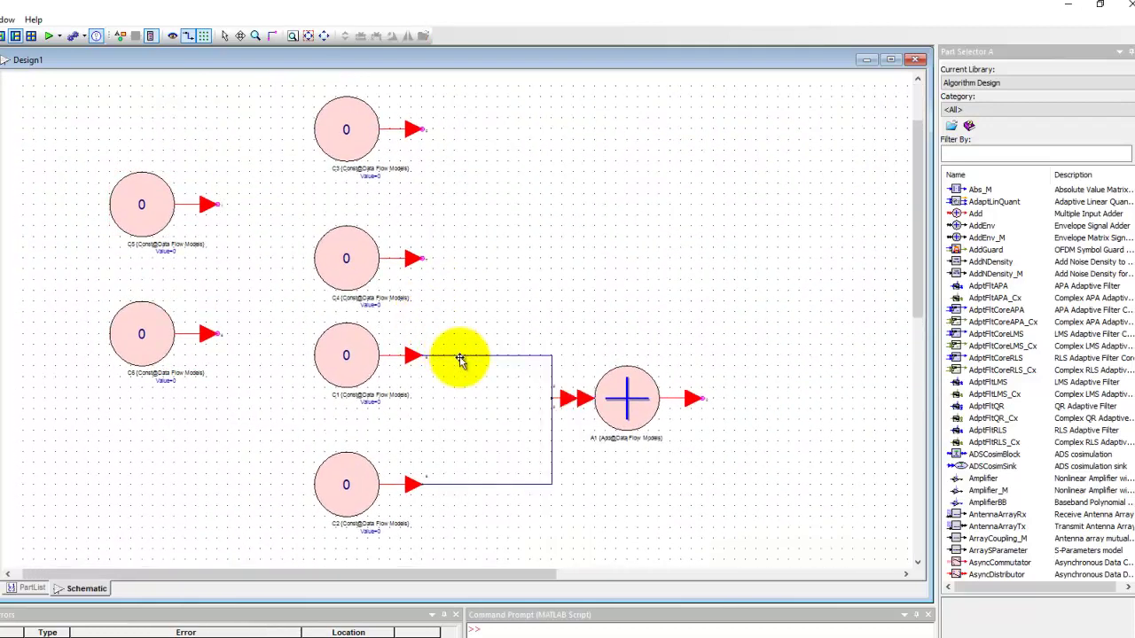
{"action": "key", "text": "Delete"}
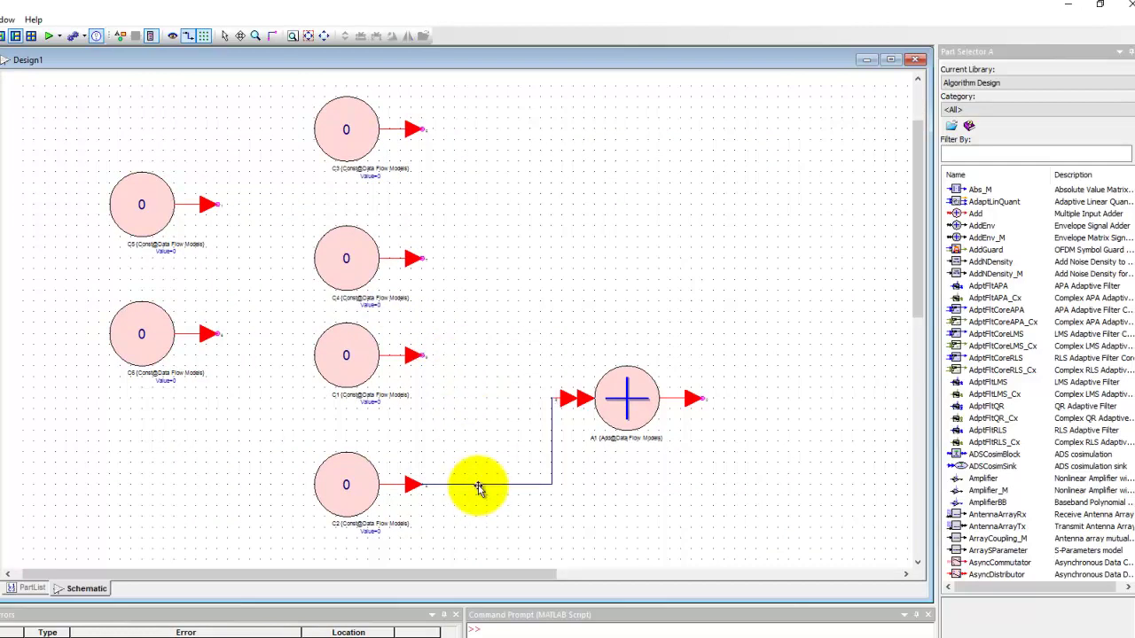
{"action": "left_click", "coordinate": [476, 484]}
{"action": "key", "text": "Delete"}
Delete the pasted Const copies C3 through C6
{"action": "left_click_drag", "start_coordinate": [109, 152], "coordinate": [274, 417]}
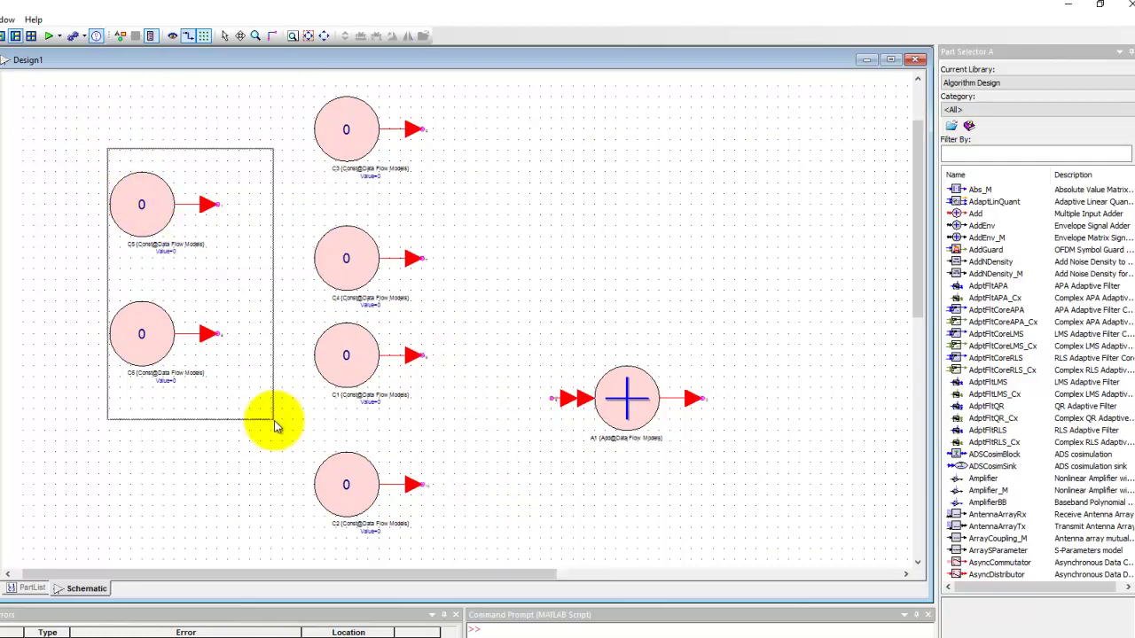
{"action": "key", "text": "Delete"}
{"action": "left_click", "coordinate": [330, 142]}
{"action": "key", "text": "Delete"}
{"action": "left_click", "coordinate": [342, 255]}
{"action": "key", "text": "Delete"}
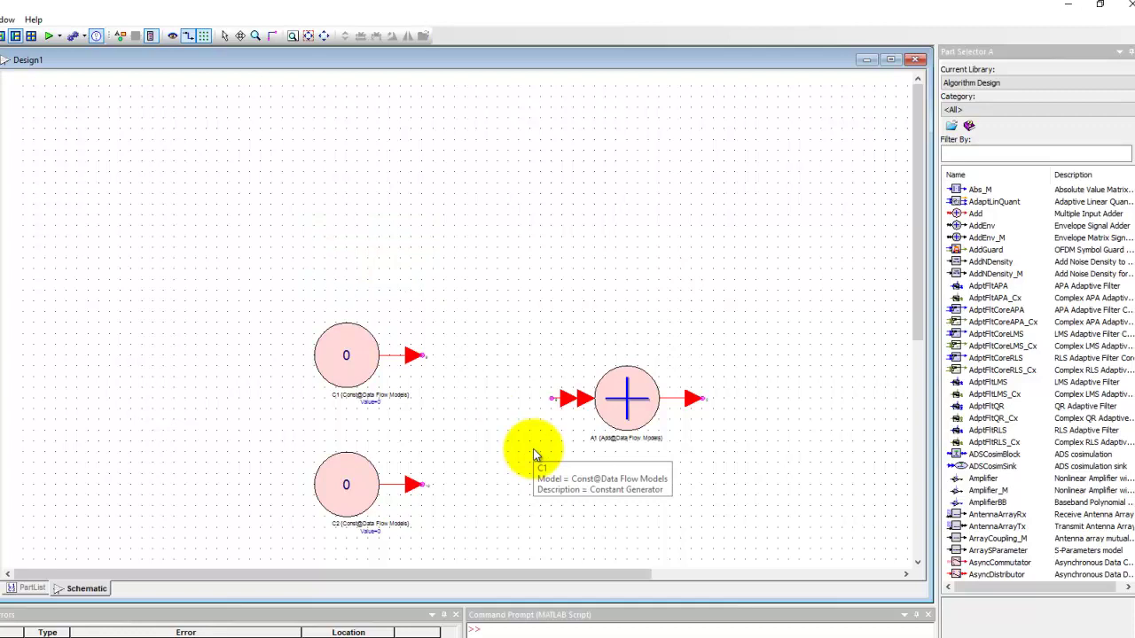
{"action": "scroll", "coordinate": [443, 315], "scroll_direction": "up", "scroll_amount": 2}
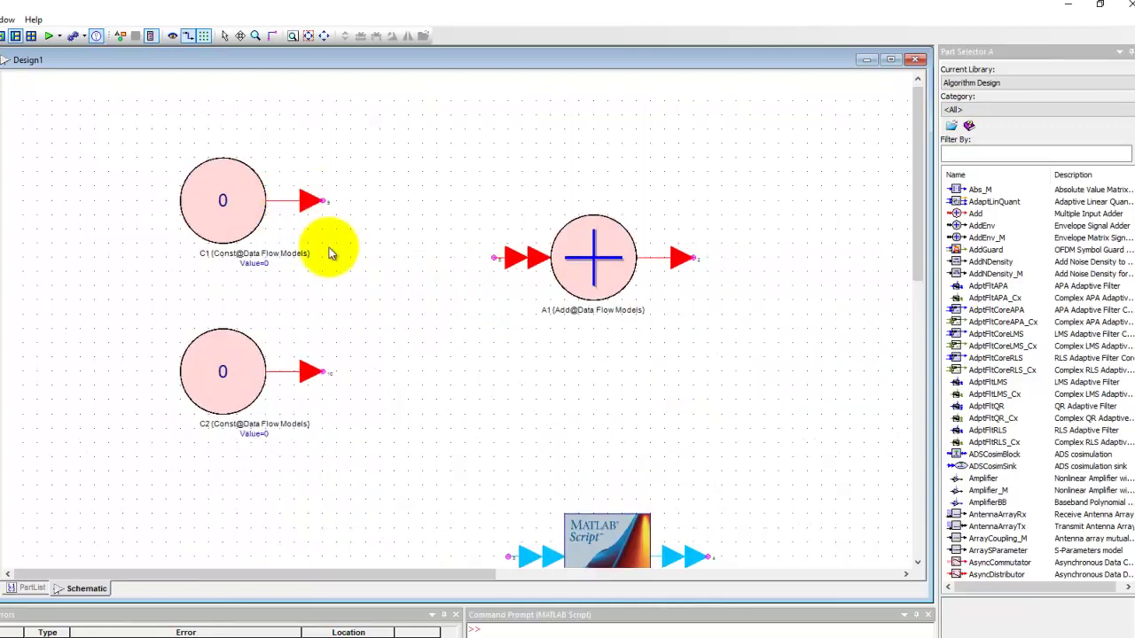
Draw dangling wire stubs off the Const outputs and the Add block A1's input
{"action": "scroll", "coordinate": [397, 310], "scroll_direction": "up", "scroll_amount": 1}
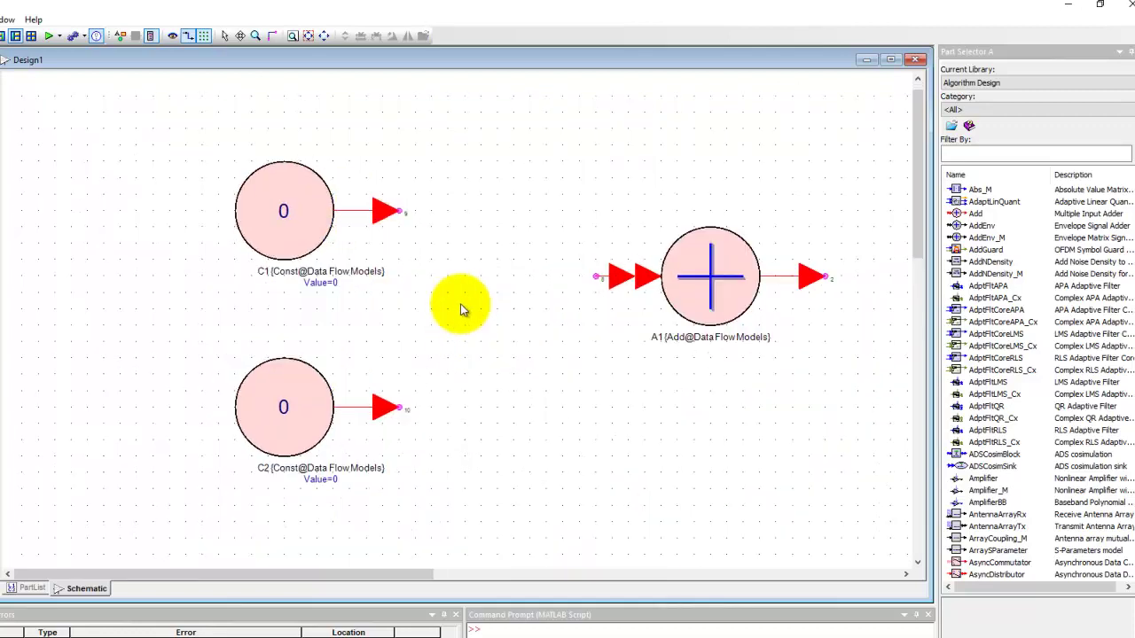
{"action": "left_click_drag", "start_coordinate": [401, 215], "coordinate": [448, 213]}
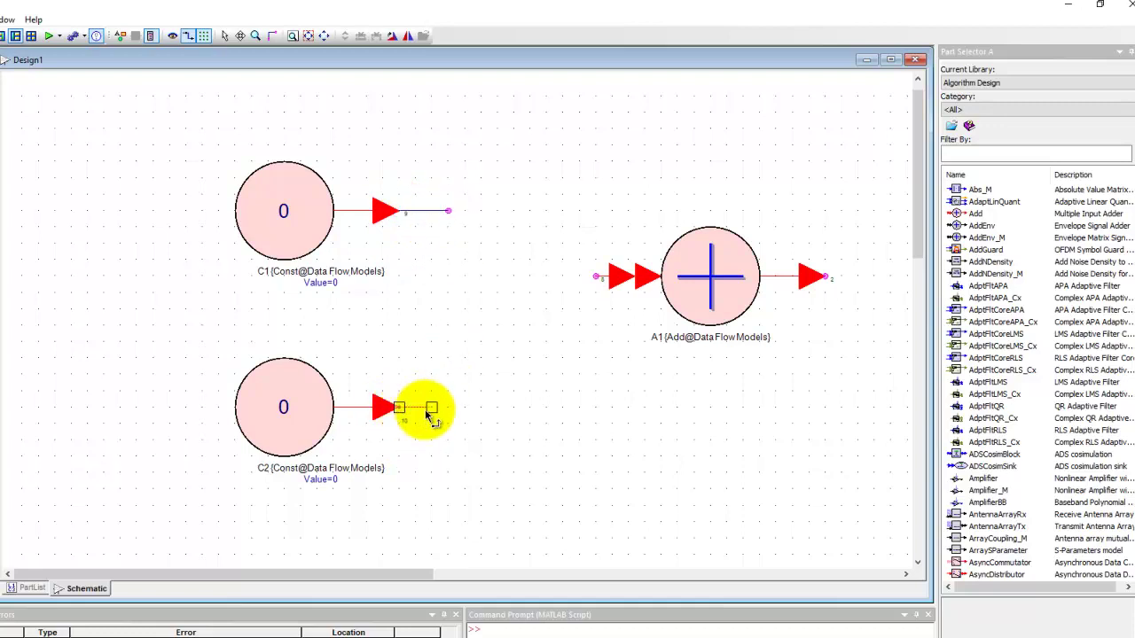
{"action": "left_click", "coordinate": [596, 280]}
{"action": "double_click", "coordinate": [563, 276]}
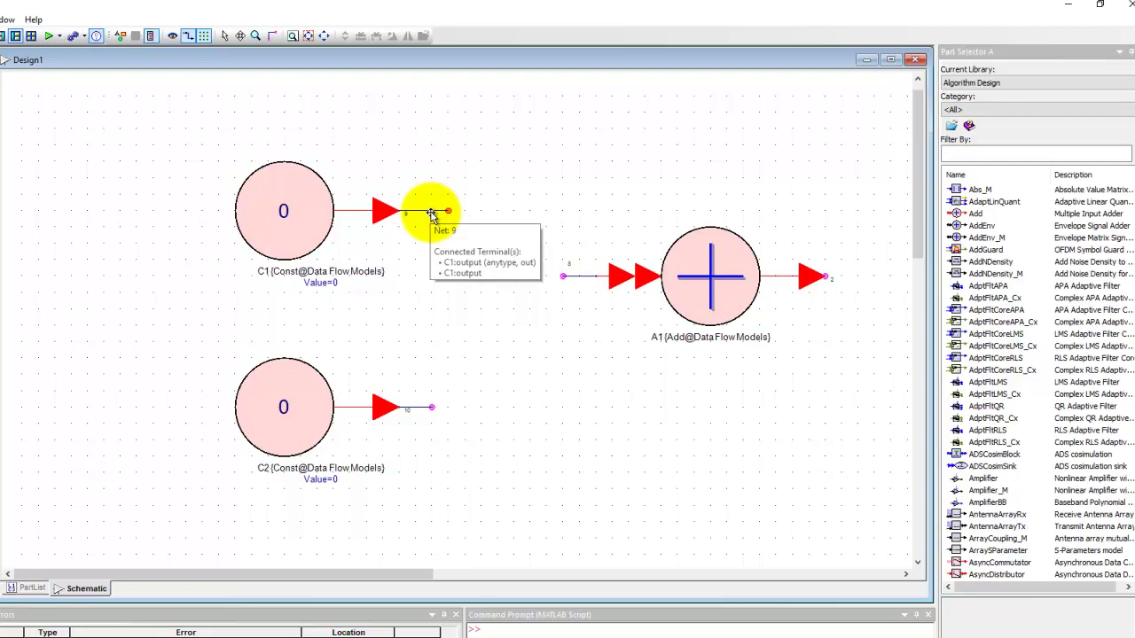
Name the net on C1's output wire a(1)
{"action": "double_click", "coordinate": [430, 212]}
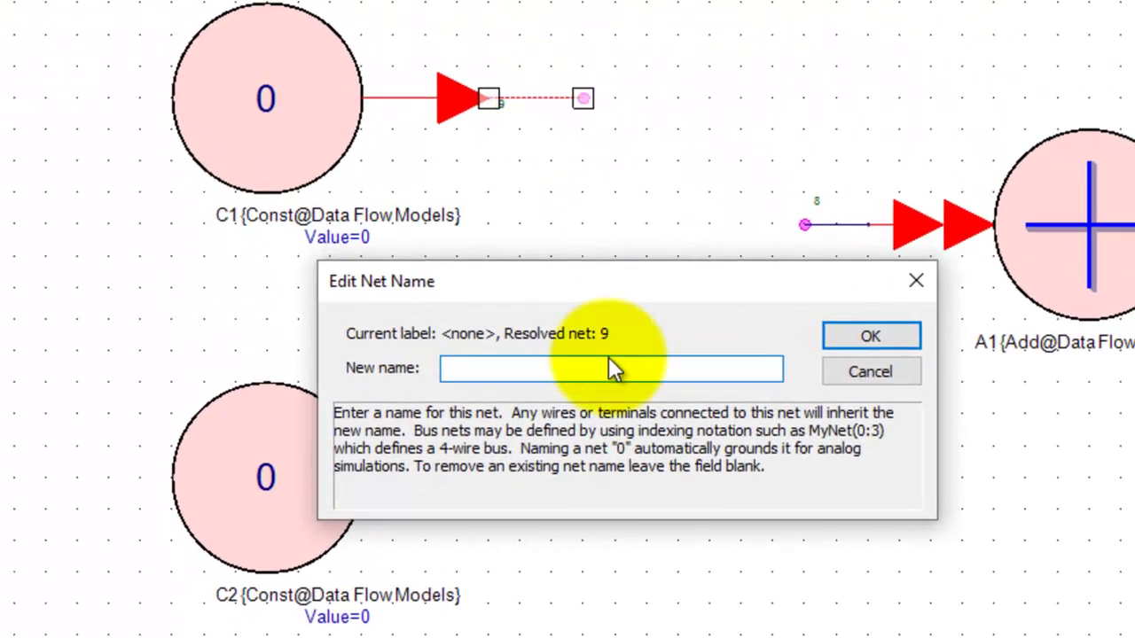
{"action": "type", "text": "a"}
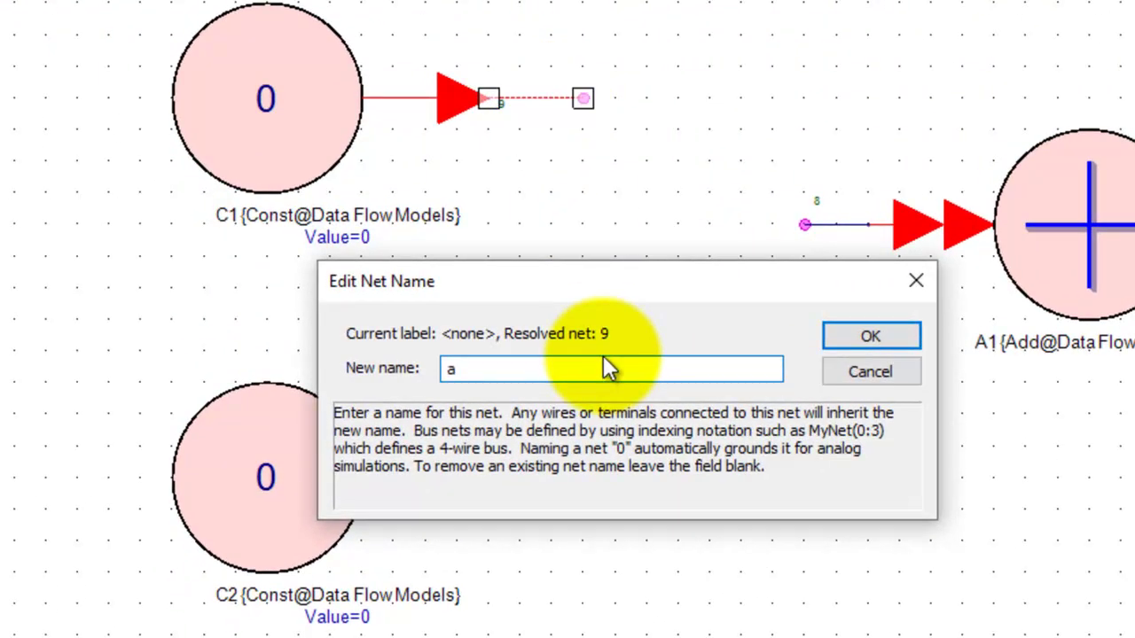
{"action": "type", "text": "(1)"}
{"action": "left_click_drag", "start_coordinate": [445, 368], "coordinate": [462, 371]}
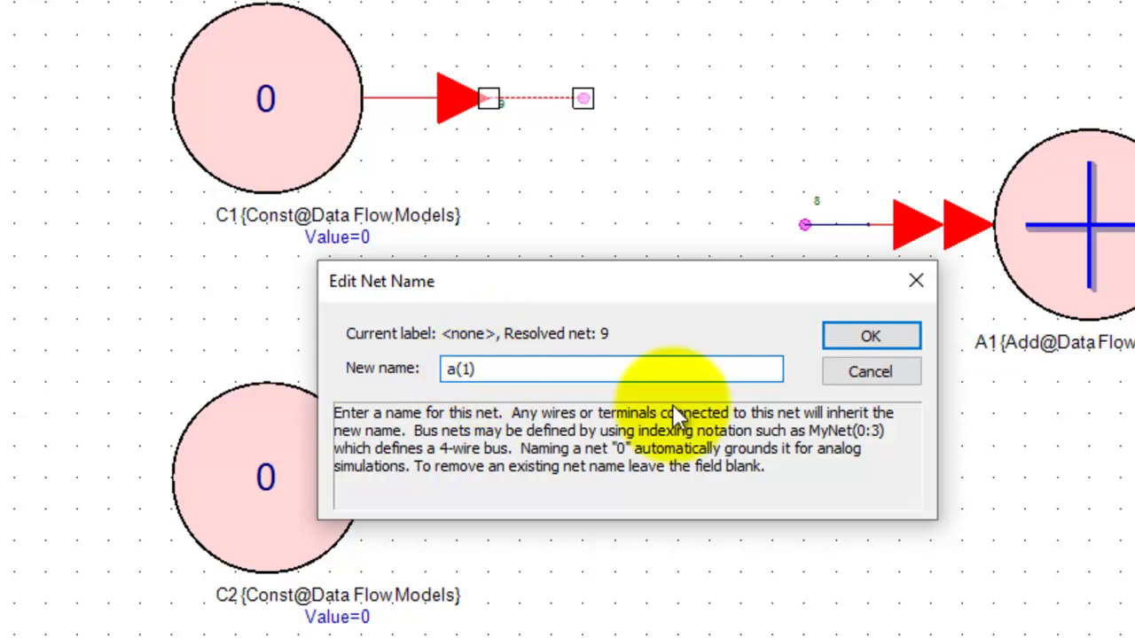
{"action": "left_click", "coordinate": [873, 336]}
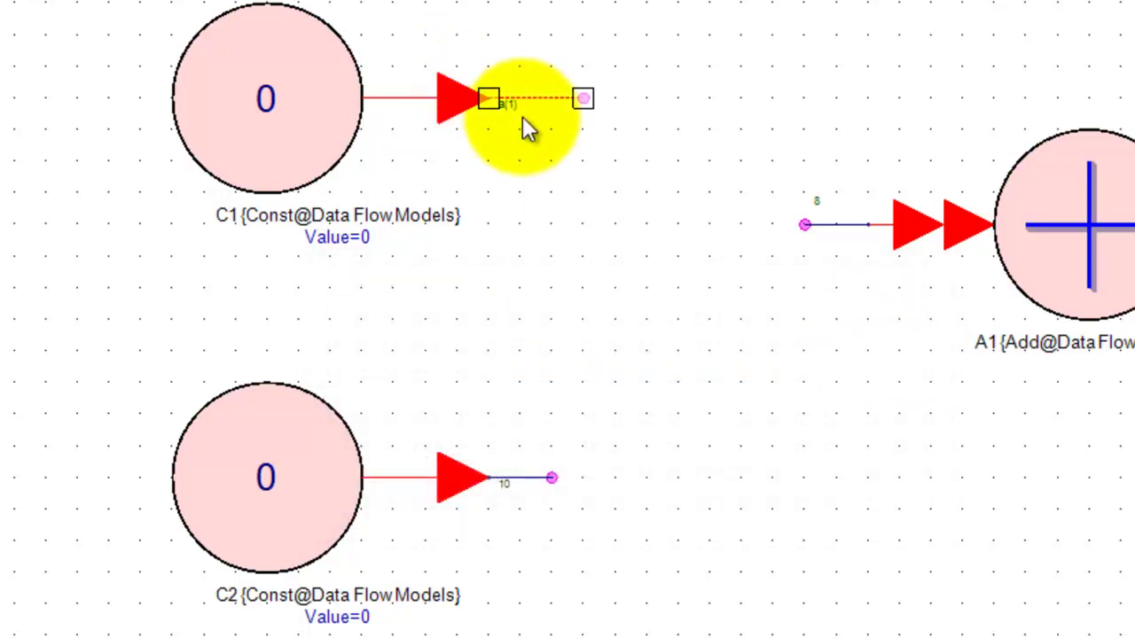
{"action": "left_click", "coordinate": [559, 182]}
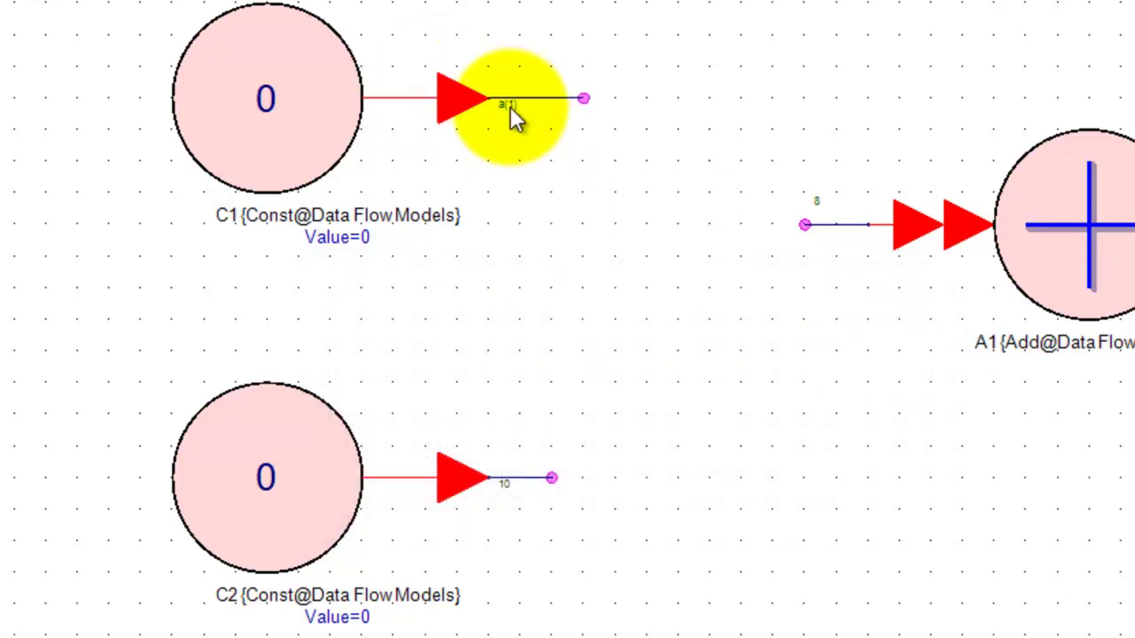
Name the net on C2's output wire a(2)
{"action": "double_click", "coordinate": [528, 479]}
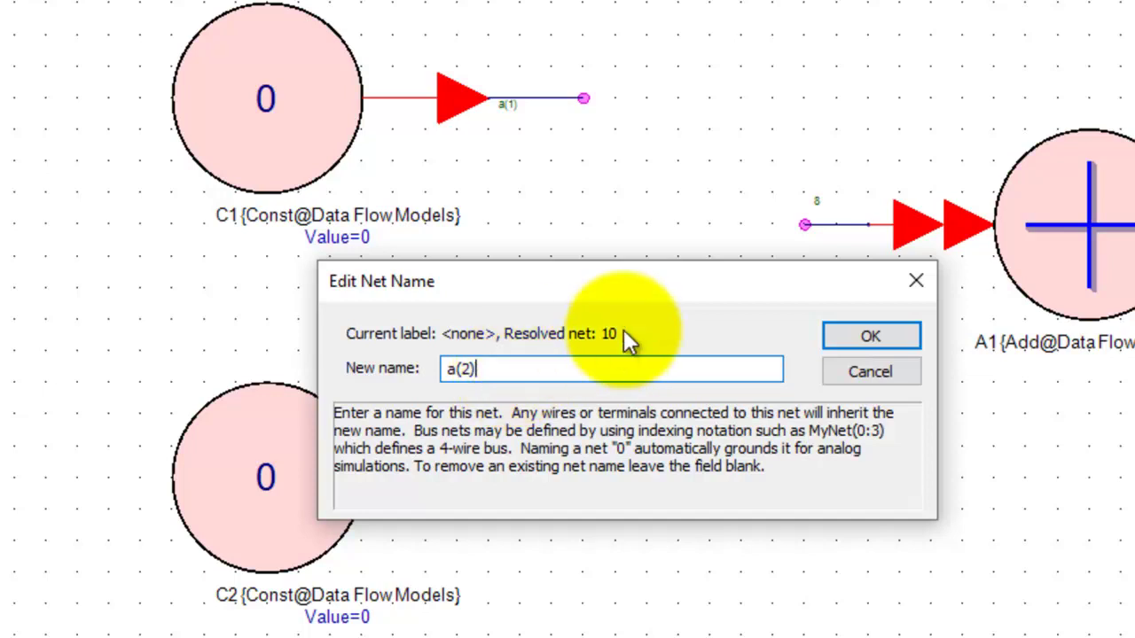
{"action": "left_click", "coordinate": [841, 335]}
{"action": "left_click", "coordinate": [567, 182]}
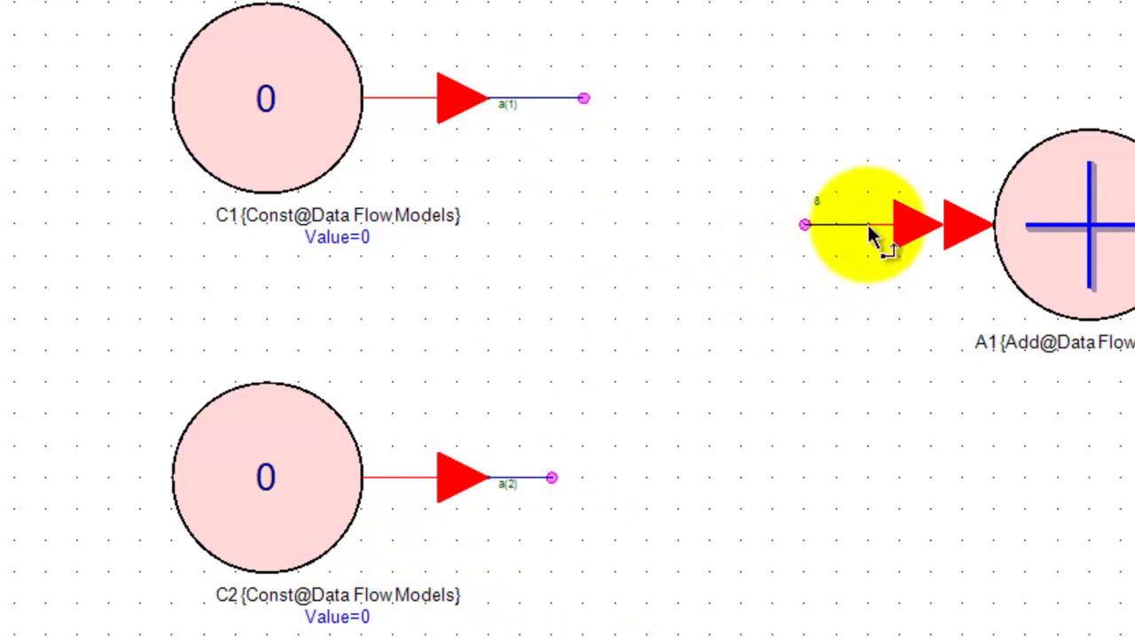
Name the net on A1's input stub as the bus a(1:2)
{"action": "scroll", "coordinate": [899, 254], "scroll_direction": "up", "scroll_amount": 2}
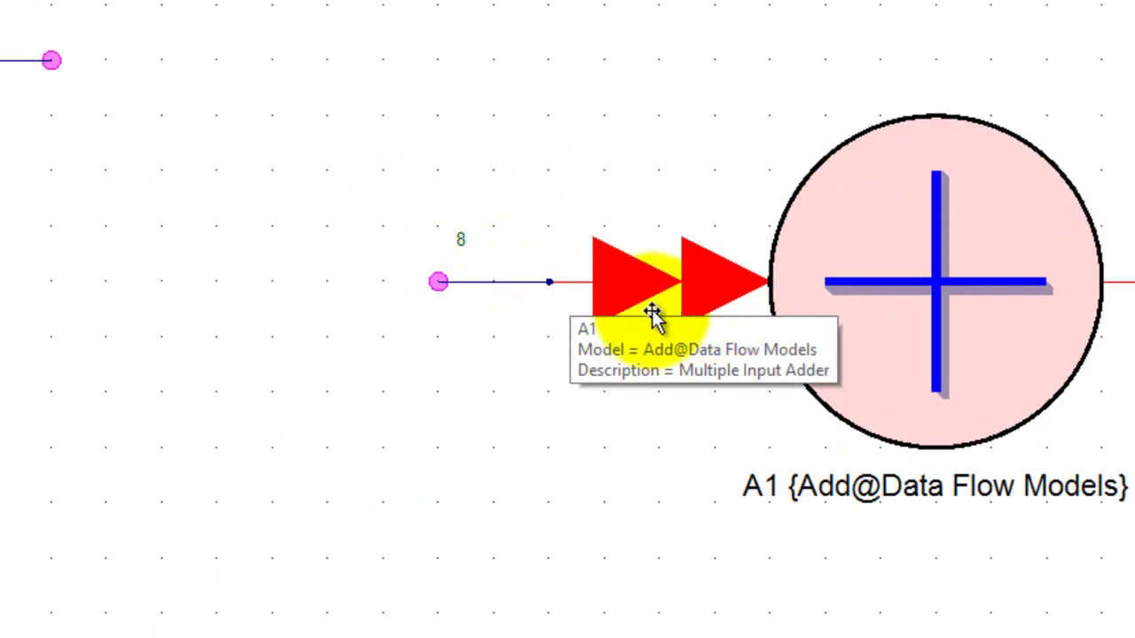
{"action": "double_click", "coordinate": [494, 285]}
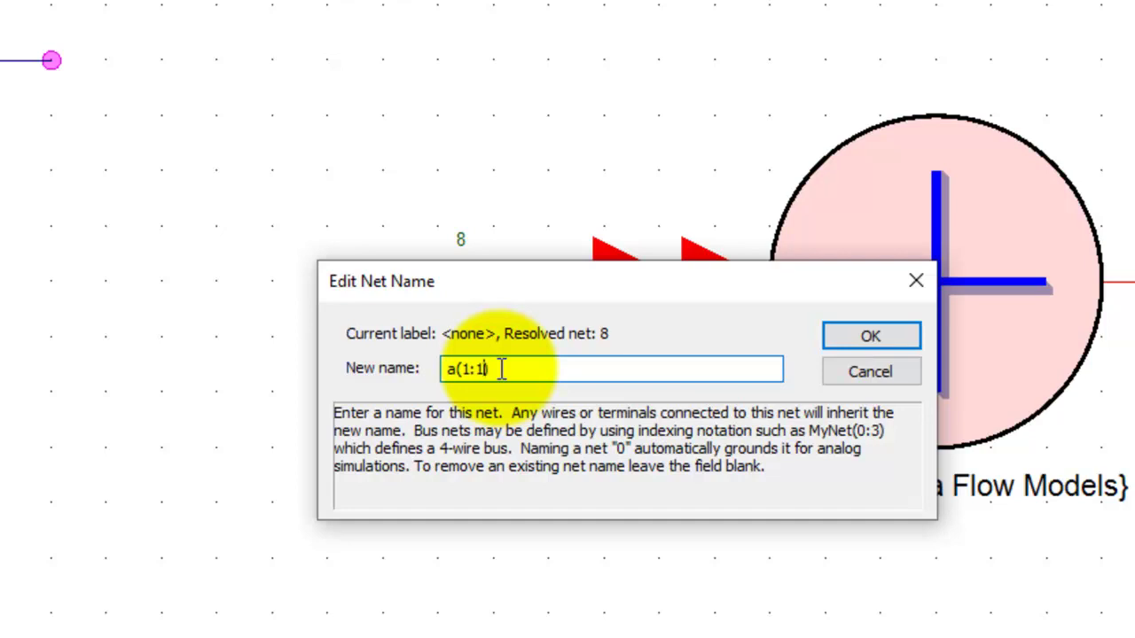
{"action": "left_click", "coordinate": [897, 337]}
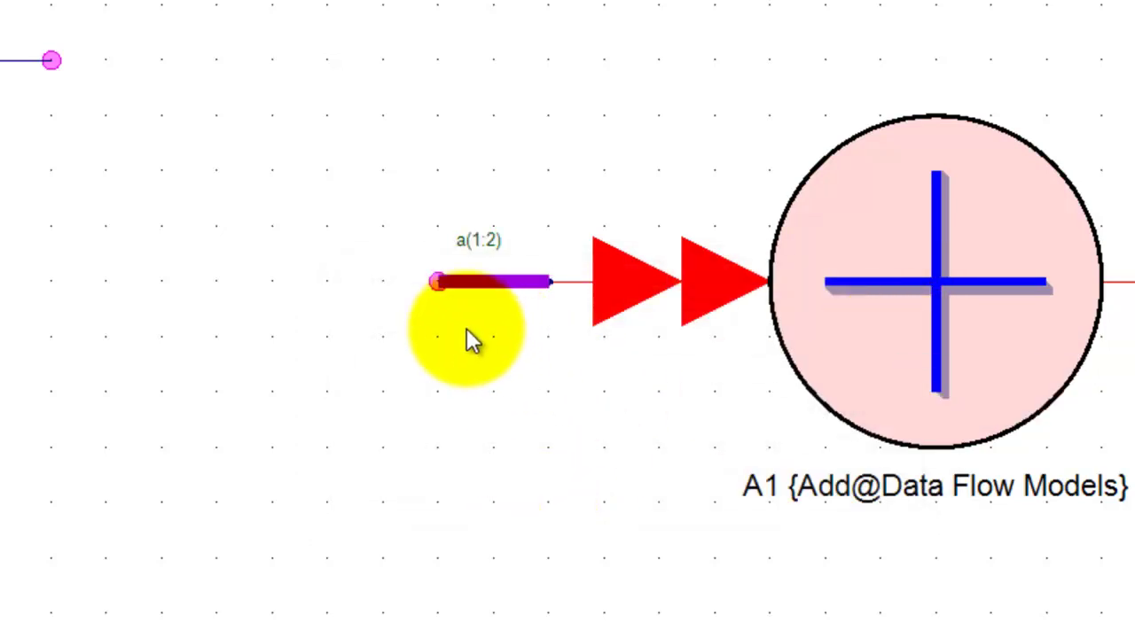
Check the a(1:2), a(1) and a(2) net tooltips, then zoom out
{"action": "mouse_move", "coordinate": [490, 277]}
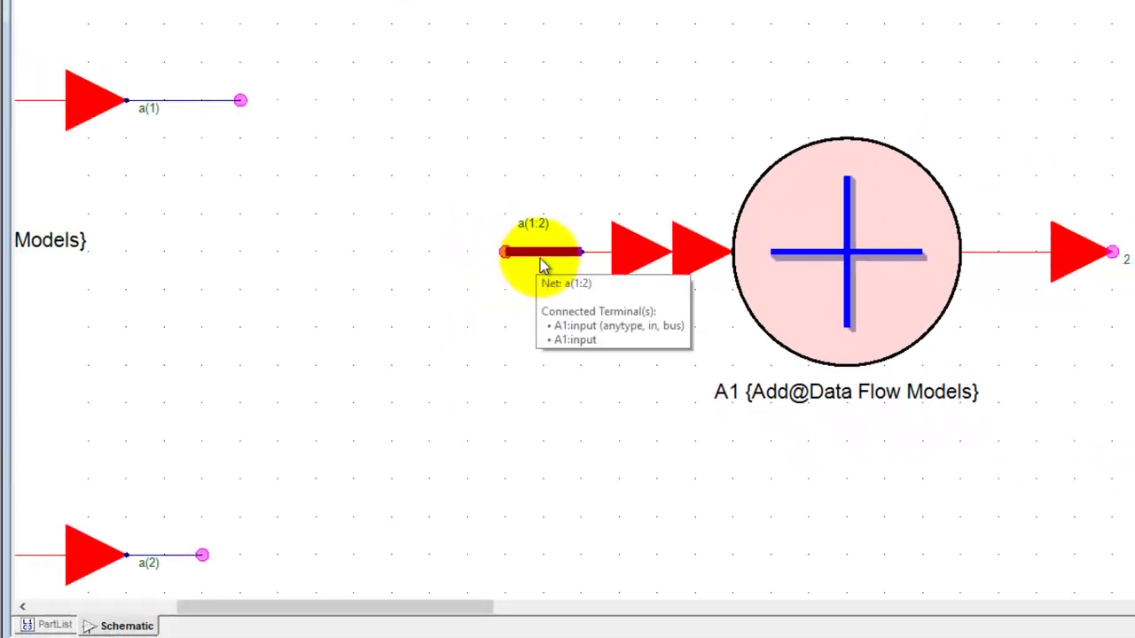
{"action": "mouse_move", "coordinate": [172, 104]}
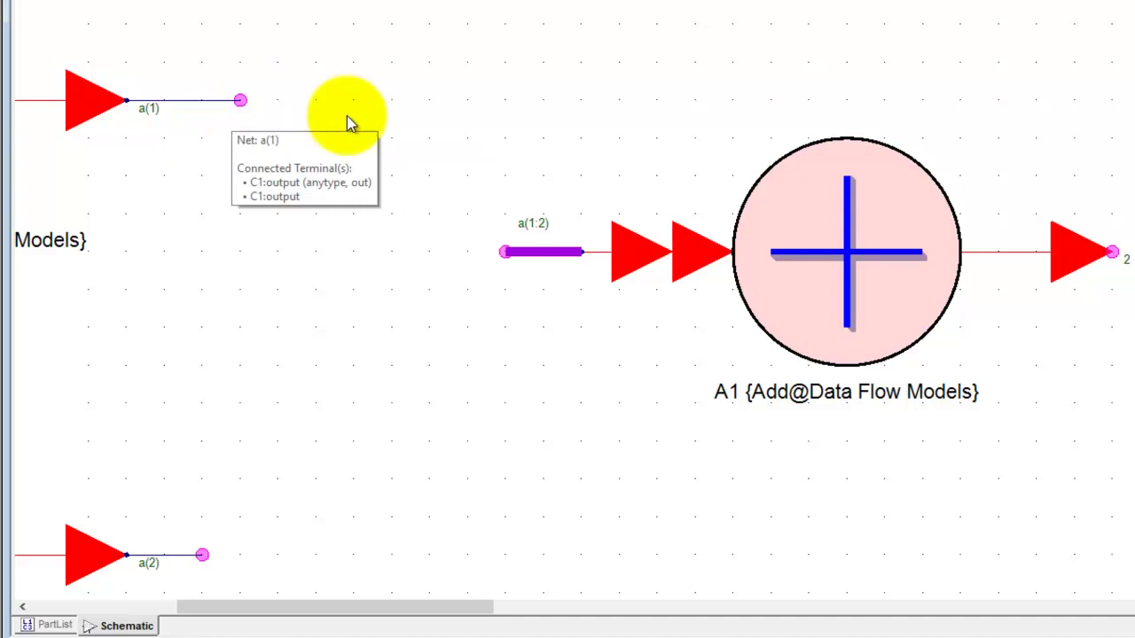
{"action": "mouse_move", "coordinate": [501, 251]}
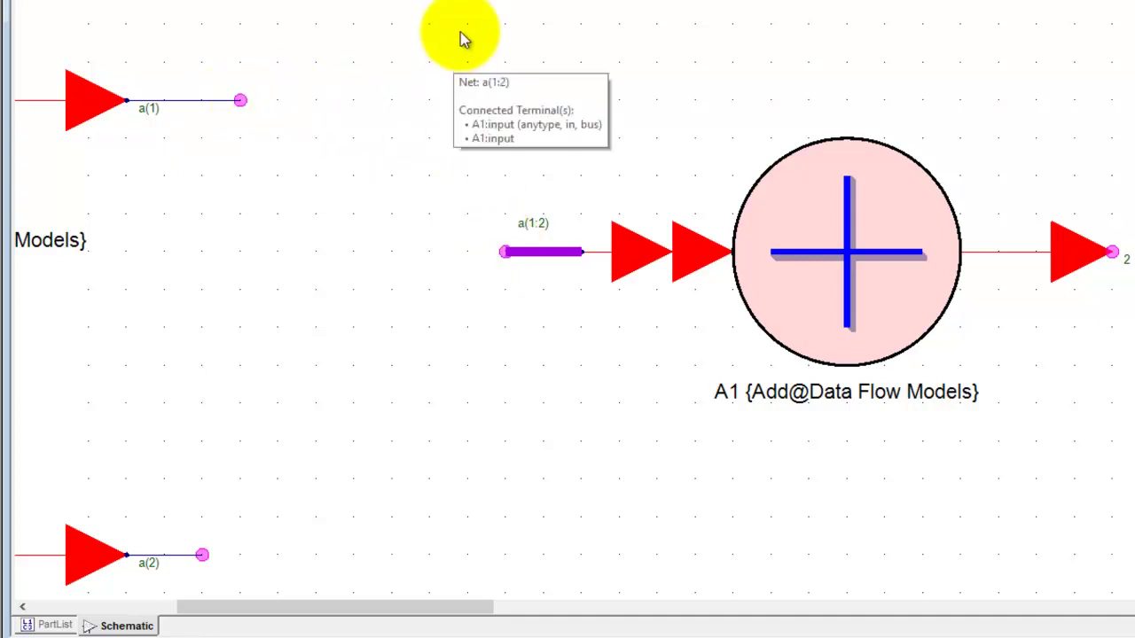
{"action": "scroll", "coordinate": [501, 251], "scroll_direction": "down", "scroll_amount": 3}
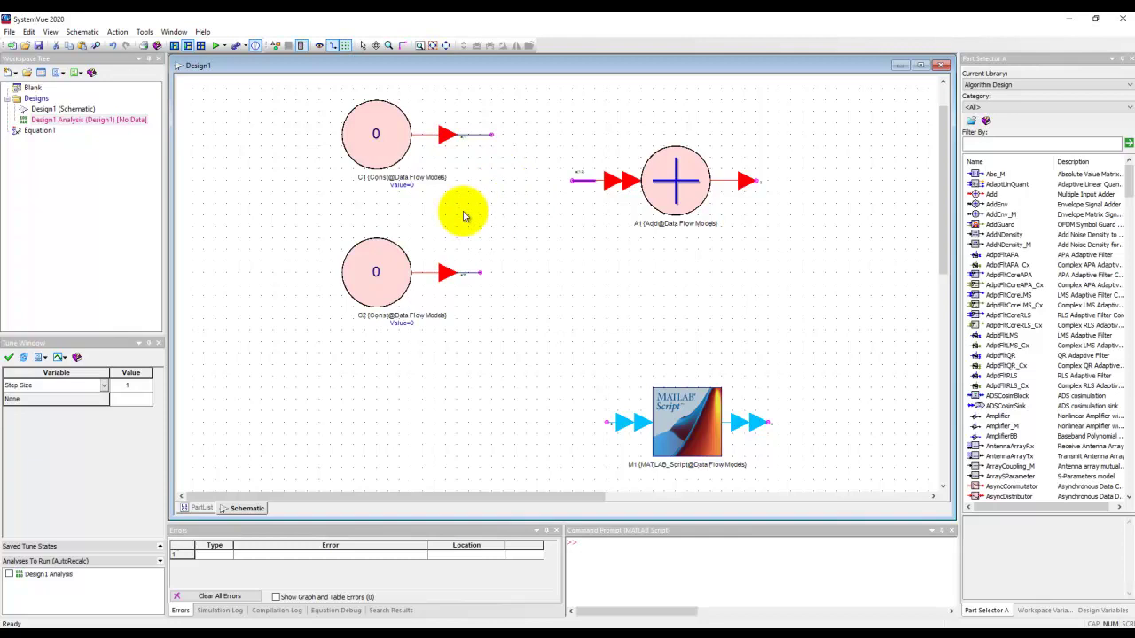
Reopen Global Options, confirm Allow multiple open workspaces is checked, and accept with OK
{"action": "left_click", "coordinate": [142, 33]}
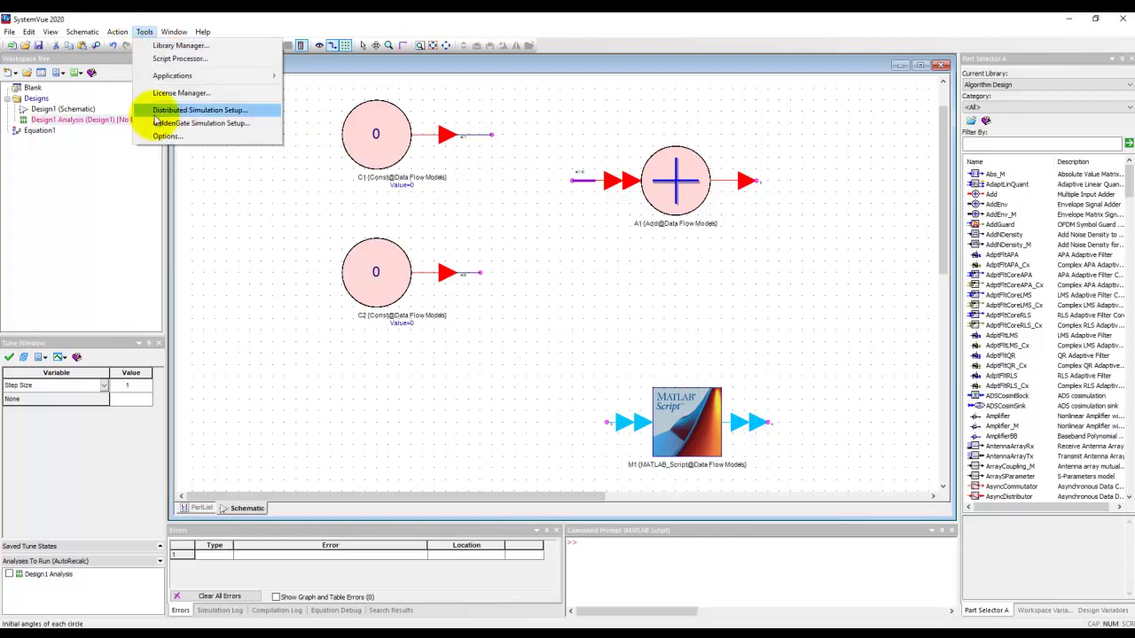
{"action": "left_click", "coordinate": [165, 136]}
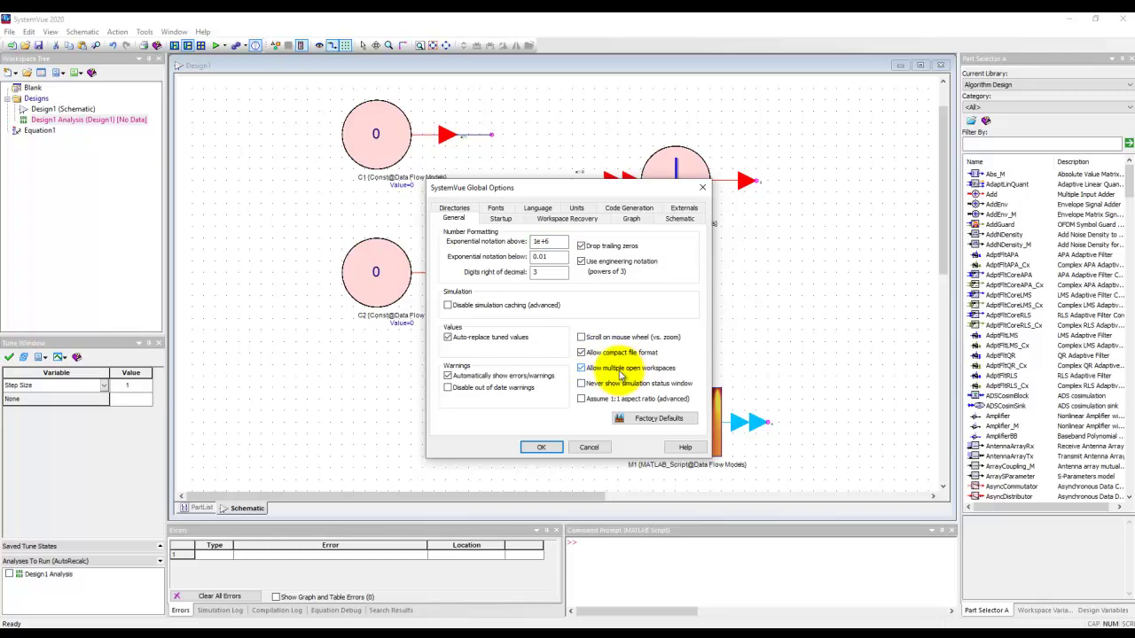
{"action": "left_click", "coordinate": [541, 447]}
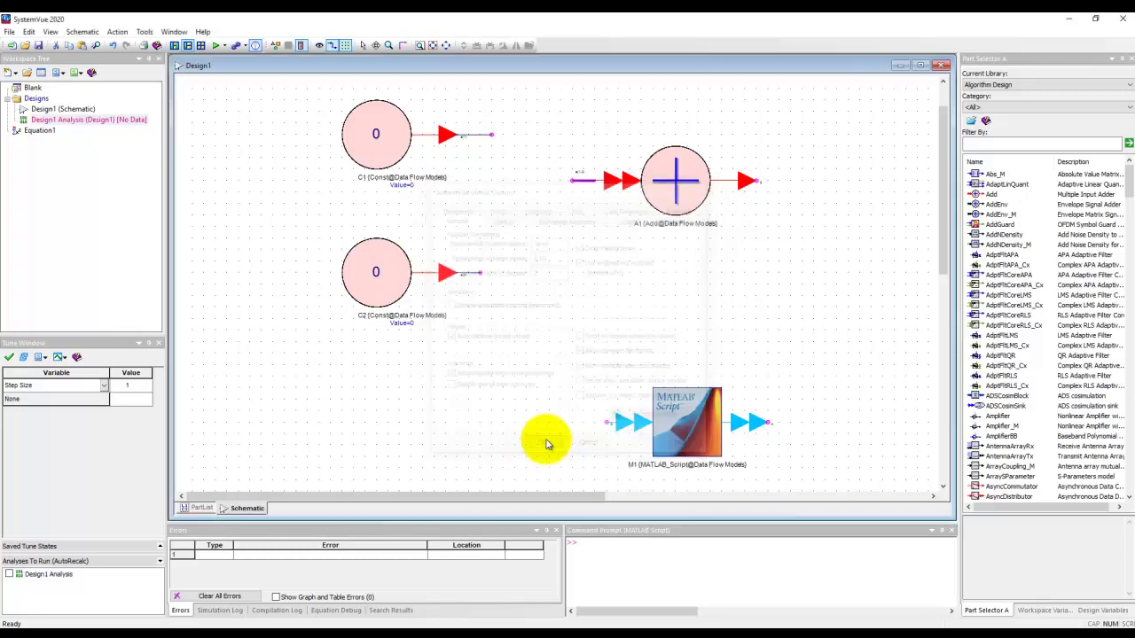
Open QPSK_Modulator from the Getting Started list of recent workspaces
{"action": "left_click", "coordinate": [11, 46]}
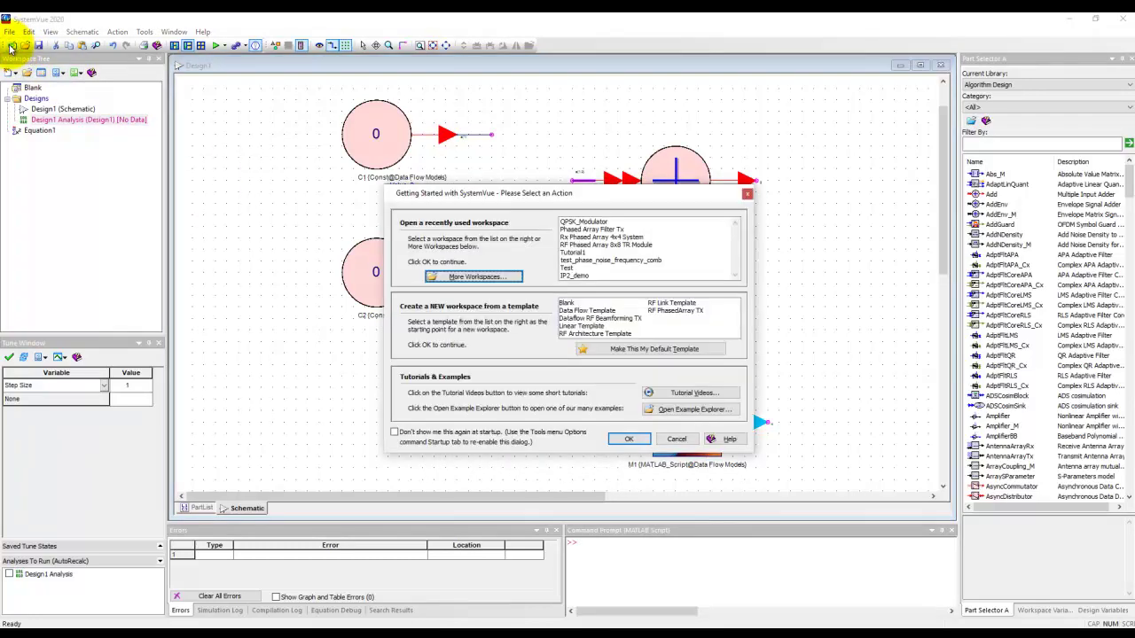
{"action": "left_click", "coordinate": [589, 221]}
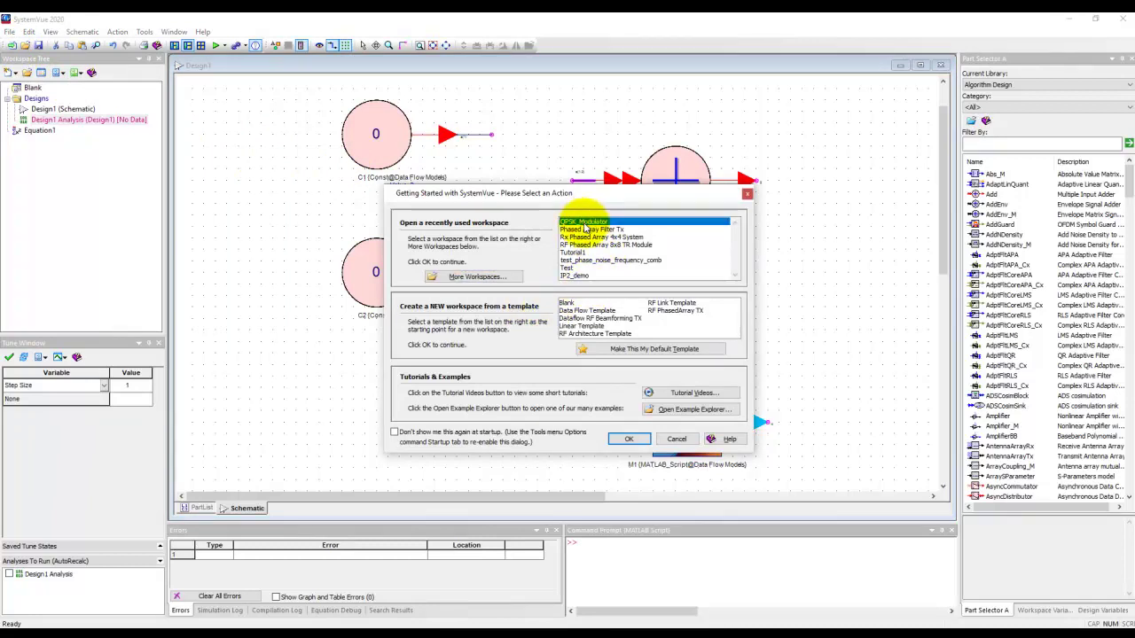
{"action": "left_click", "coordinate": [628, 439]}
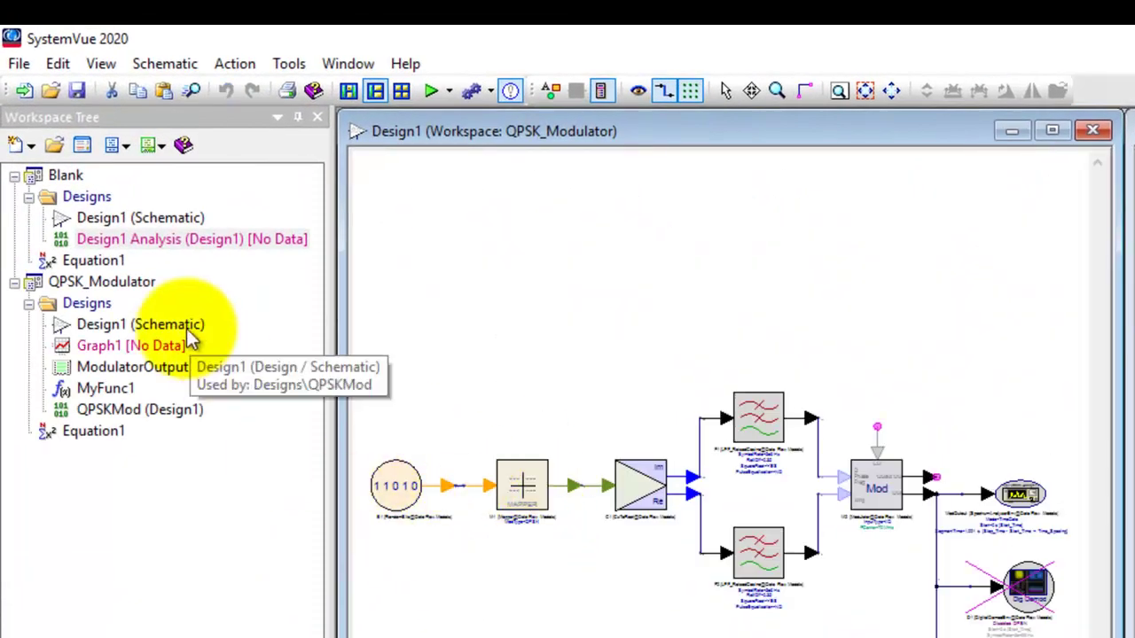
Collapse and re-expand the Blank and QPSK_Modulator trees, then select MyFunc1 under QPSK_Modulator
{"action": "left_click", "coordinate": [15, 281]}
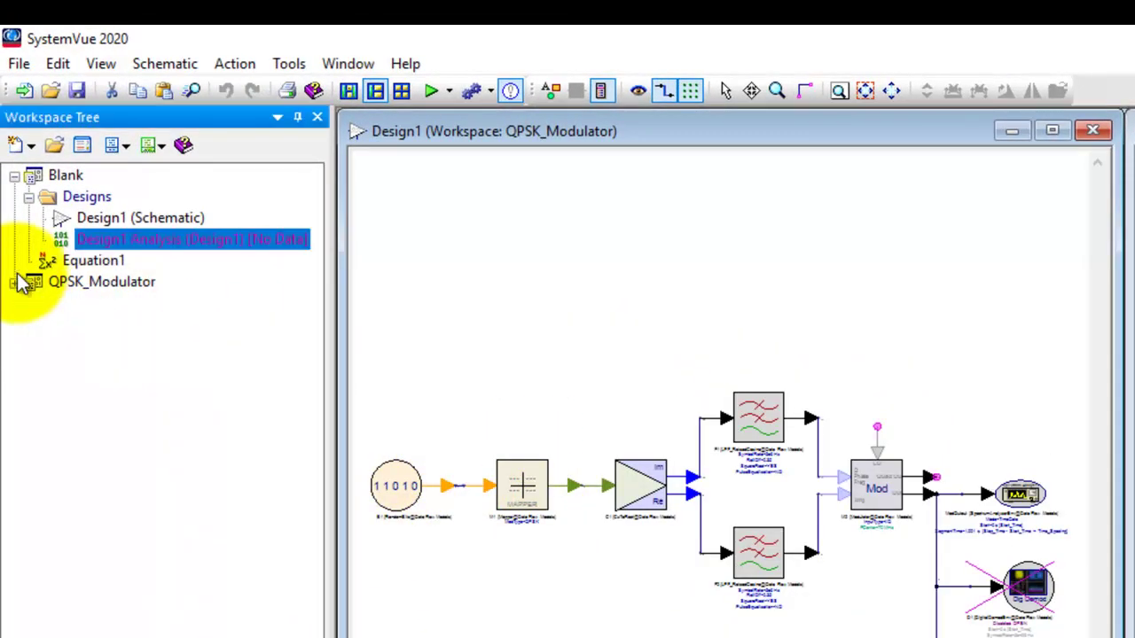
{"action": "left_click", "coordinate": [16, 176]}
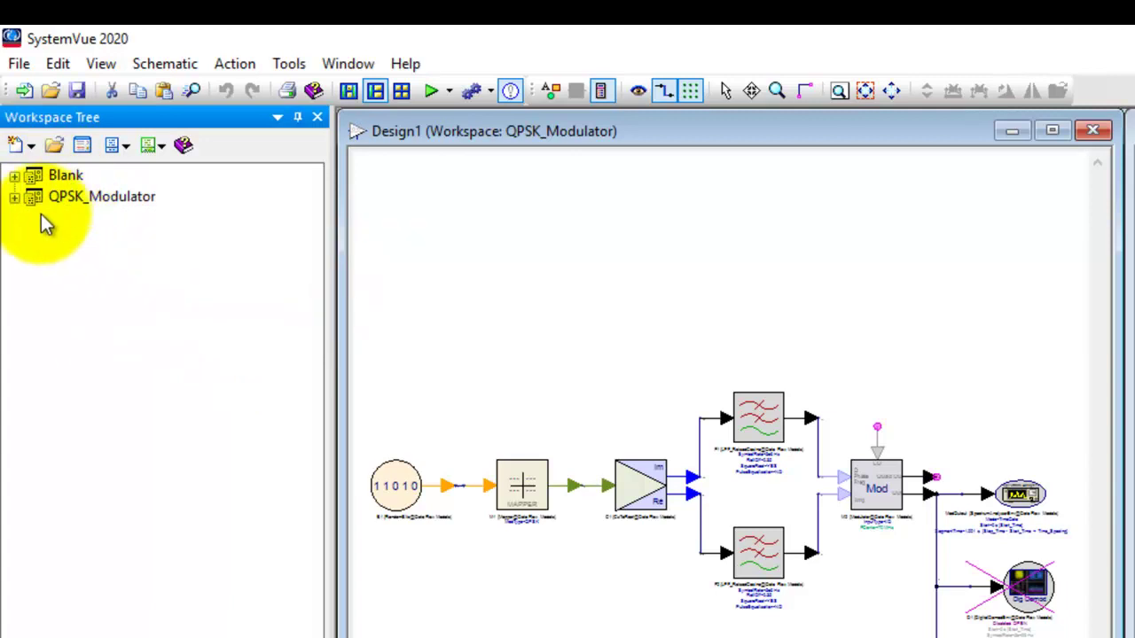
{"action": "left_click", "coordinate": [14, 197]}
{"action": "left_click", "coordinate": [14, 176]}
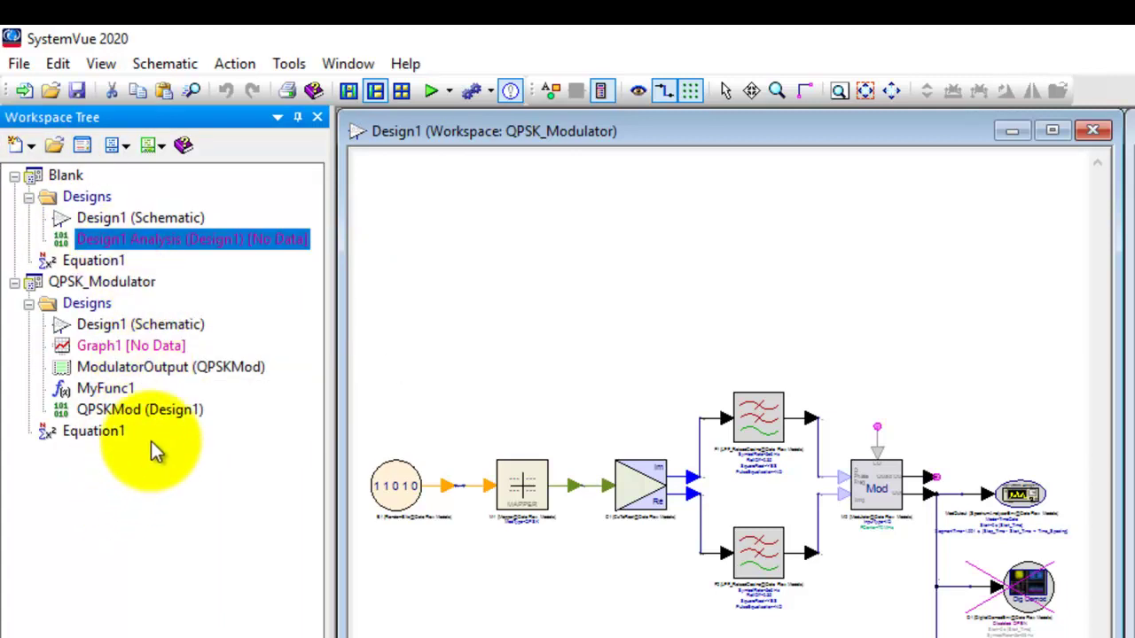
{"action": "left_click", "coordinate": [114, 395]}
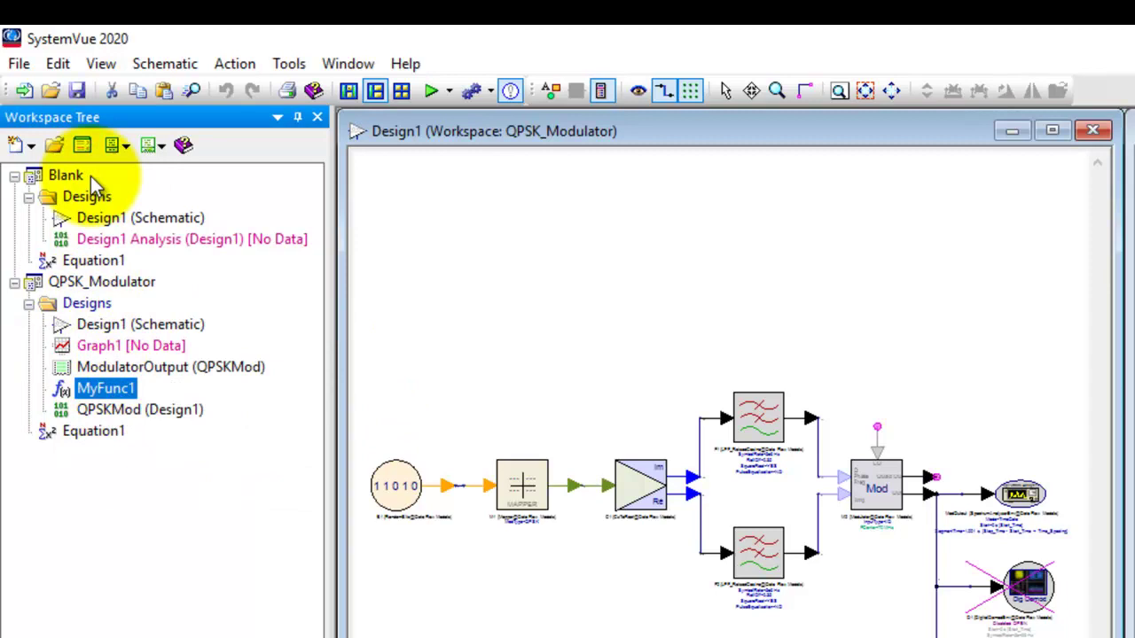
Copy MyFunc1 from QPSK_Modulator and paste it into Blank's Designs folder
{"action": "right_click", "coordinate": [105, 388]}
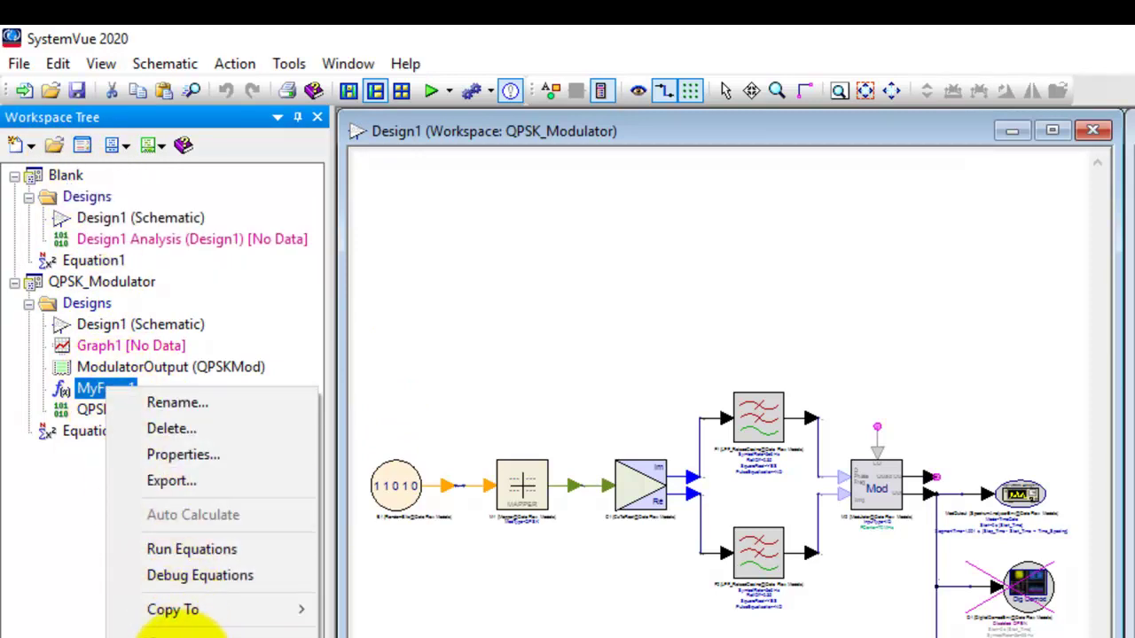
{"action": "left_click", "coordinate": [182, 634]}
{"action": "right_click", "coordinate": [84, 199]}
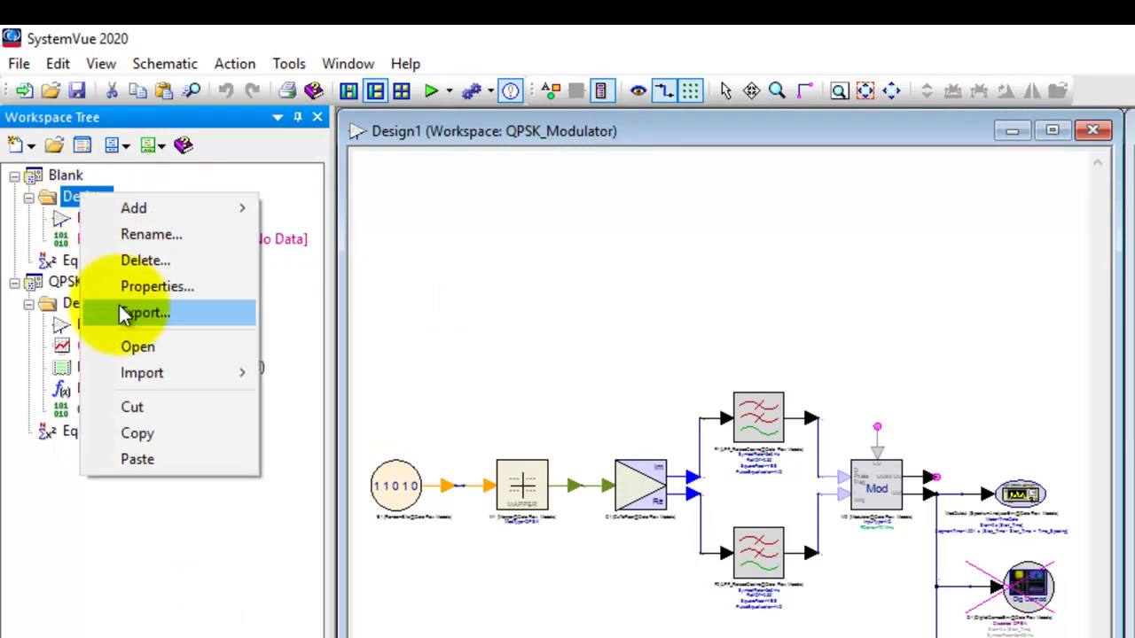
{"action": "left_click", "coordinate": [160, 460]}
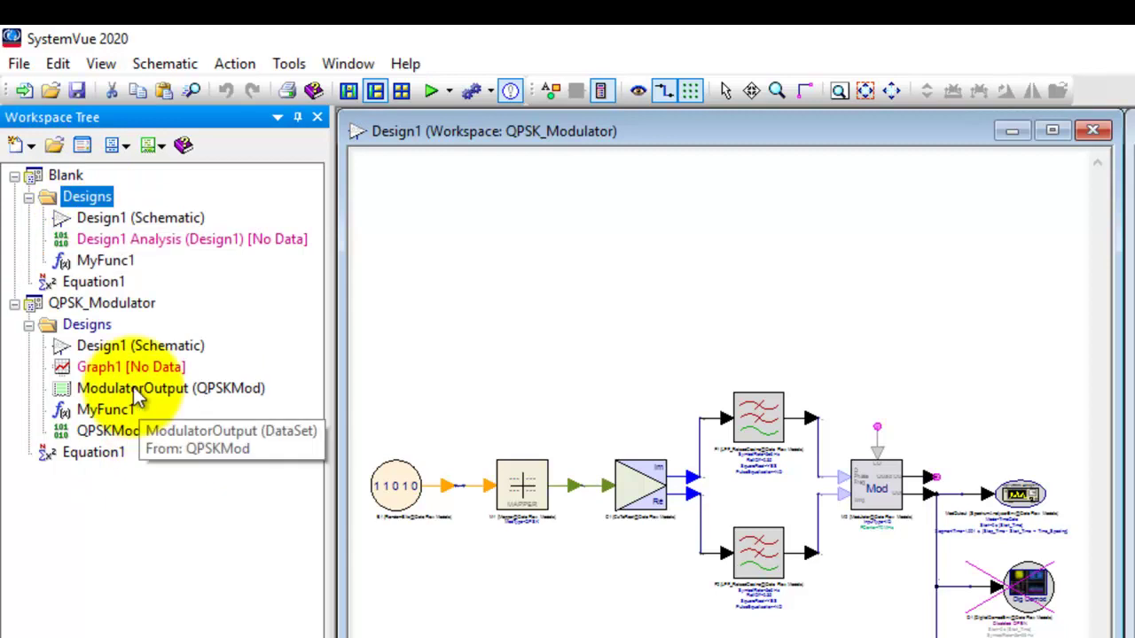
Compare the pasted MyFunc1 in Blank with the original in QPSK_Modulator
{"action": "left_click", "coordinate": [94, 264]}
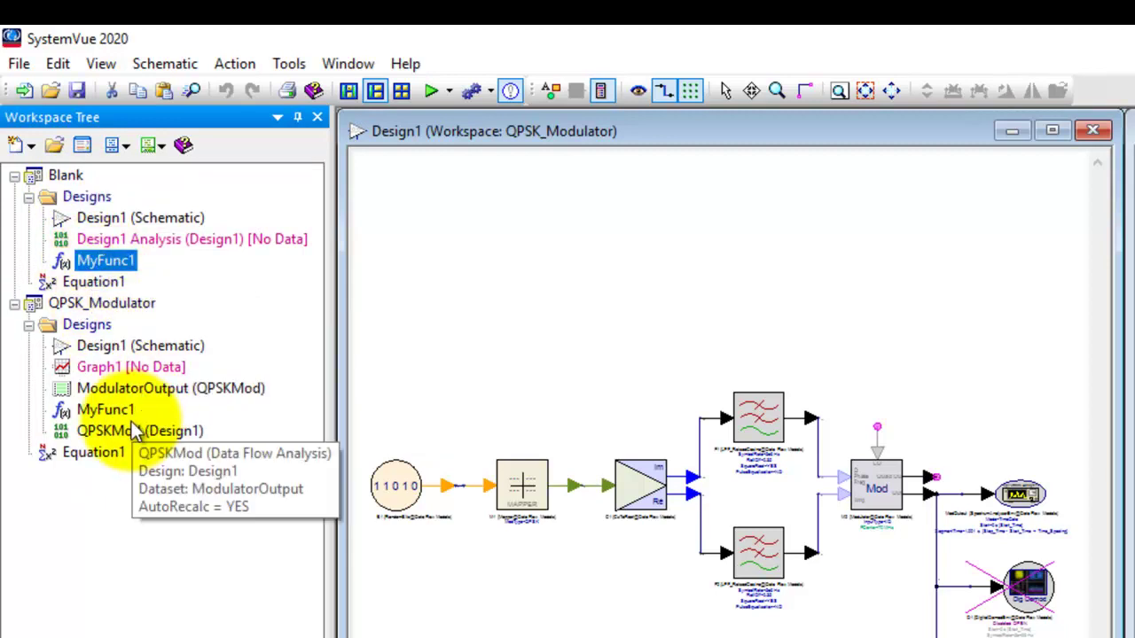
{"action": "left_click", "coordinate": [101, 409]}
{"action": "left_click", "coordinate": [101, 262]}
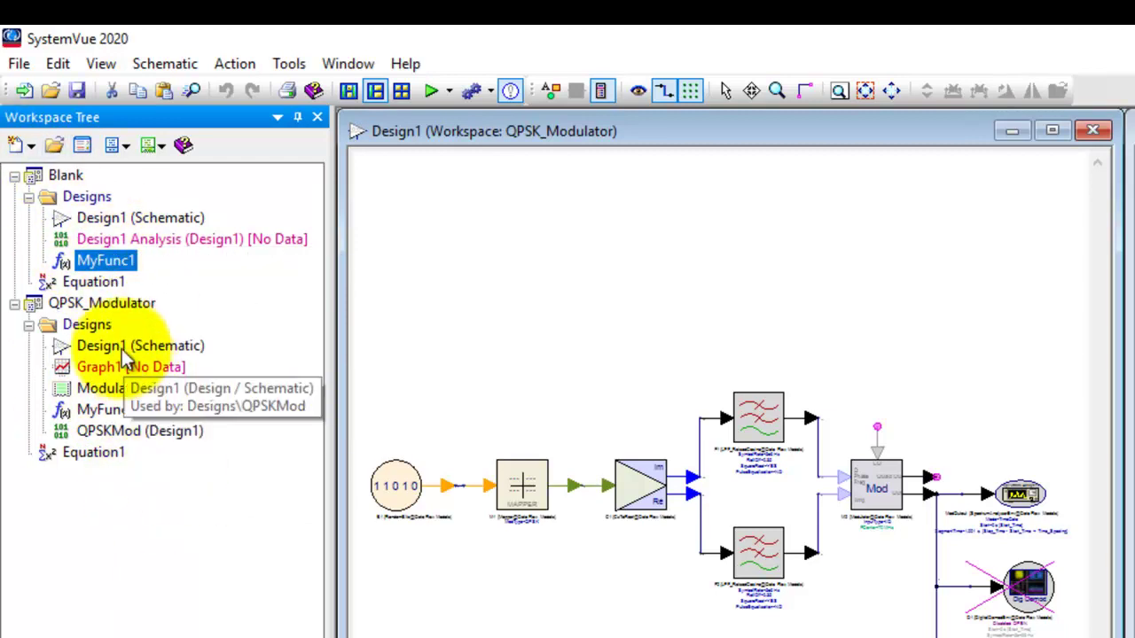
Close the QPSK_Modulator workspace from its Workspace Tree node's context menu
{"action": "left_click", "coordinate": [123, 309]}
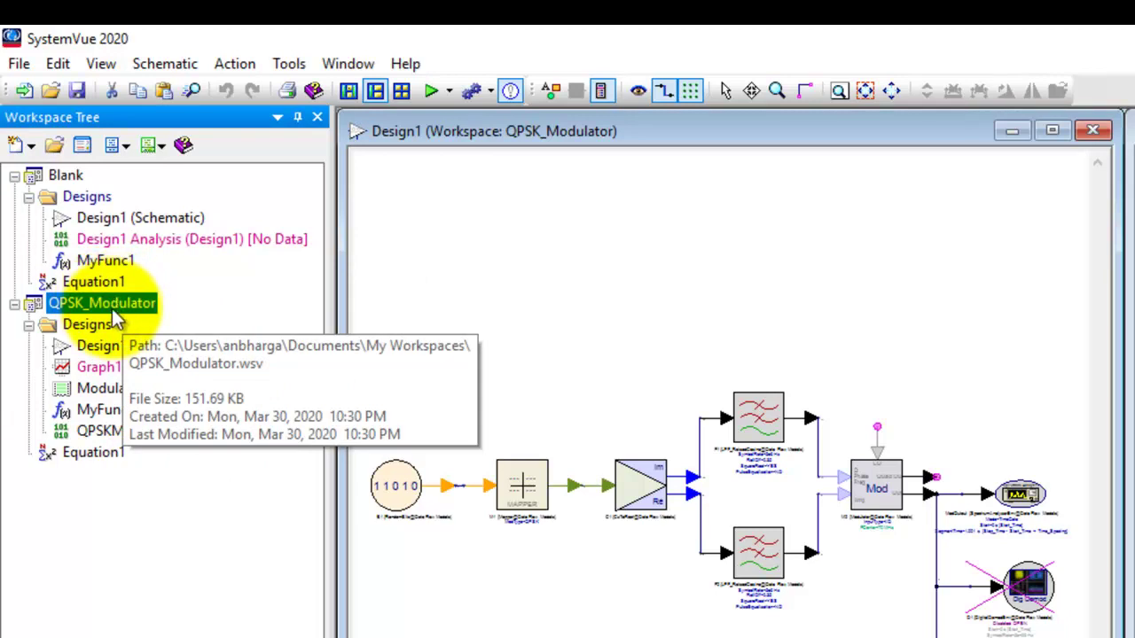
{"action": "right_click", "coordinate": [117, 305]}
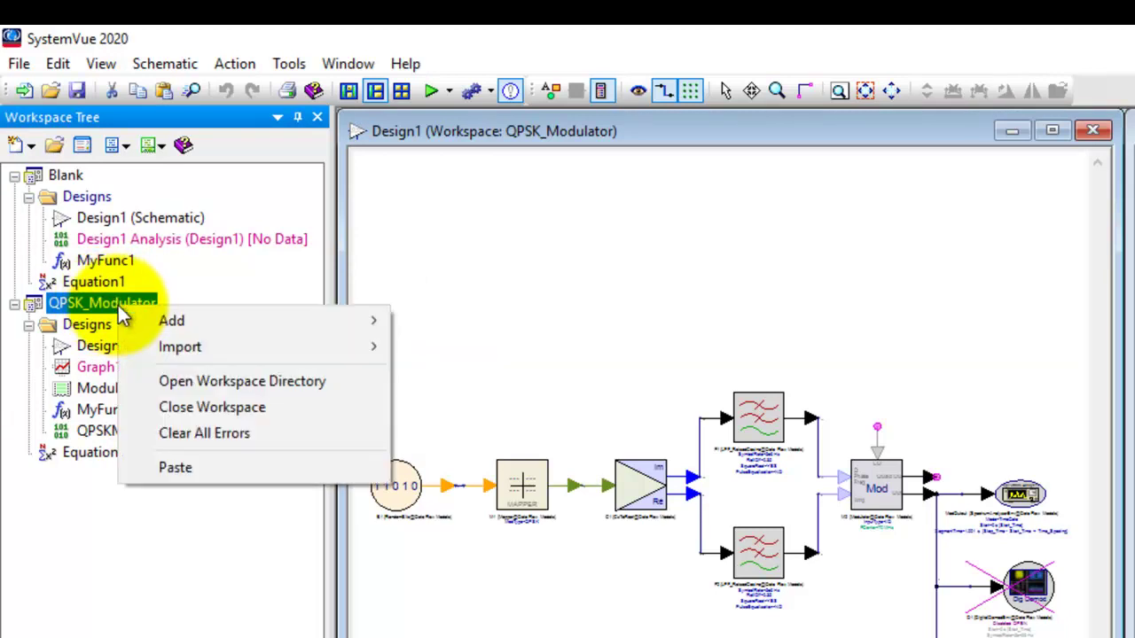
{"action": "left_click", "coordinate": [177, 407]}
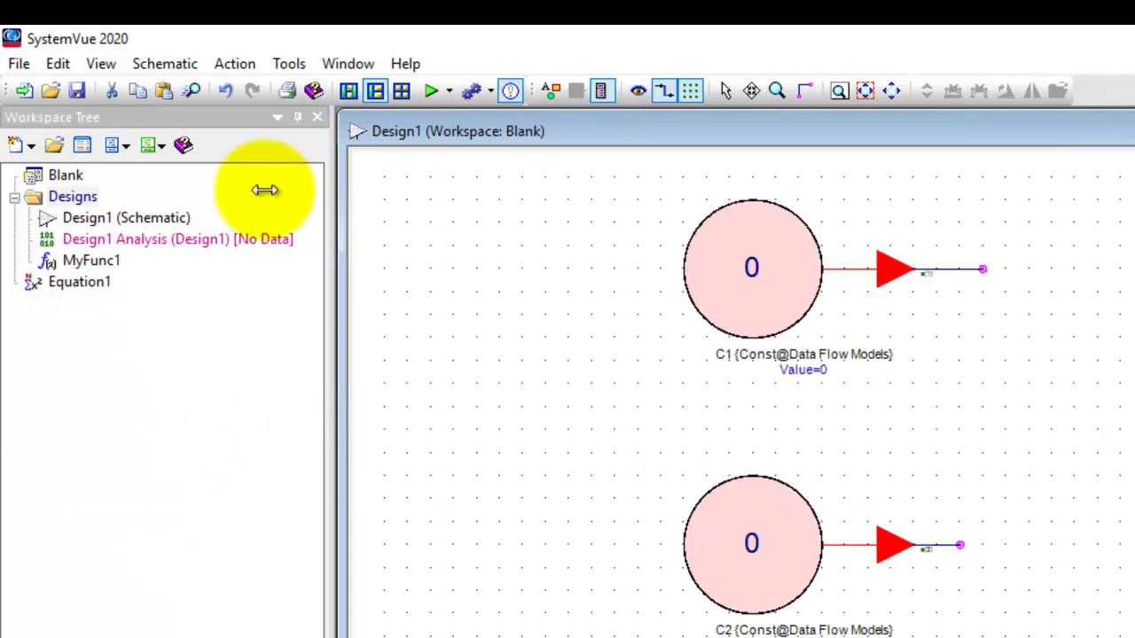